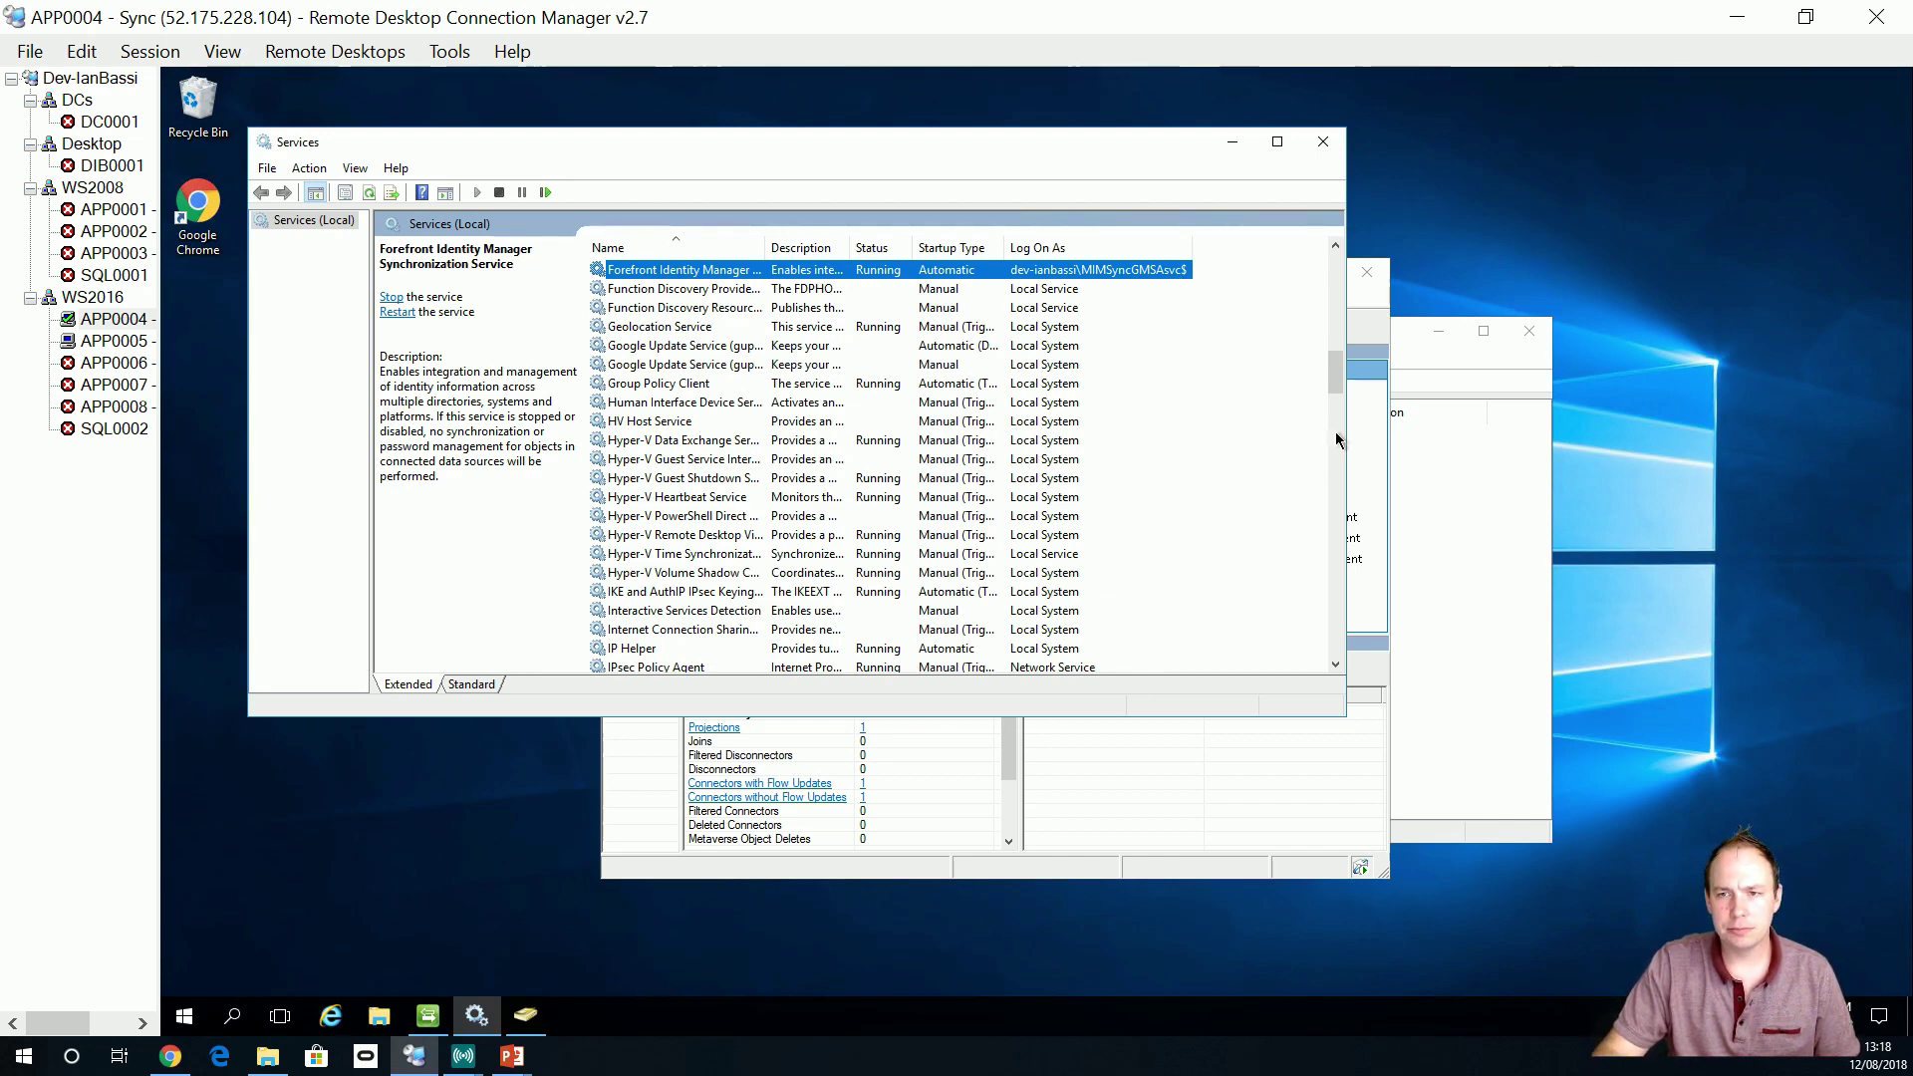
click(1457, 494)
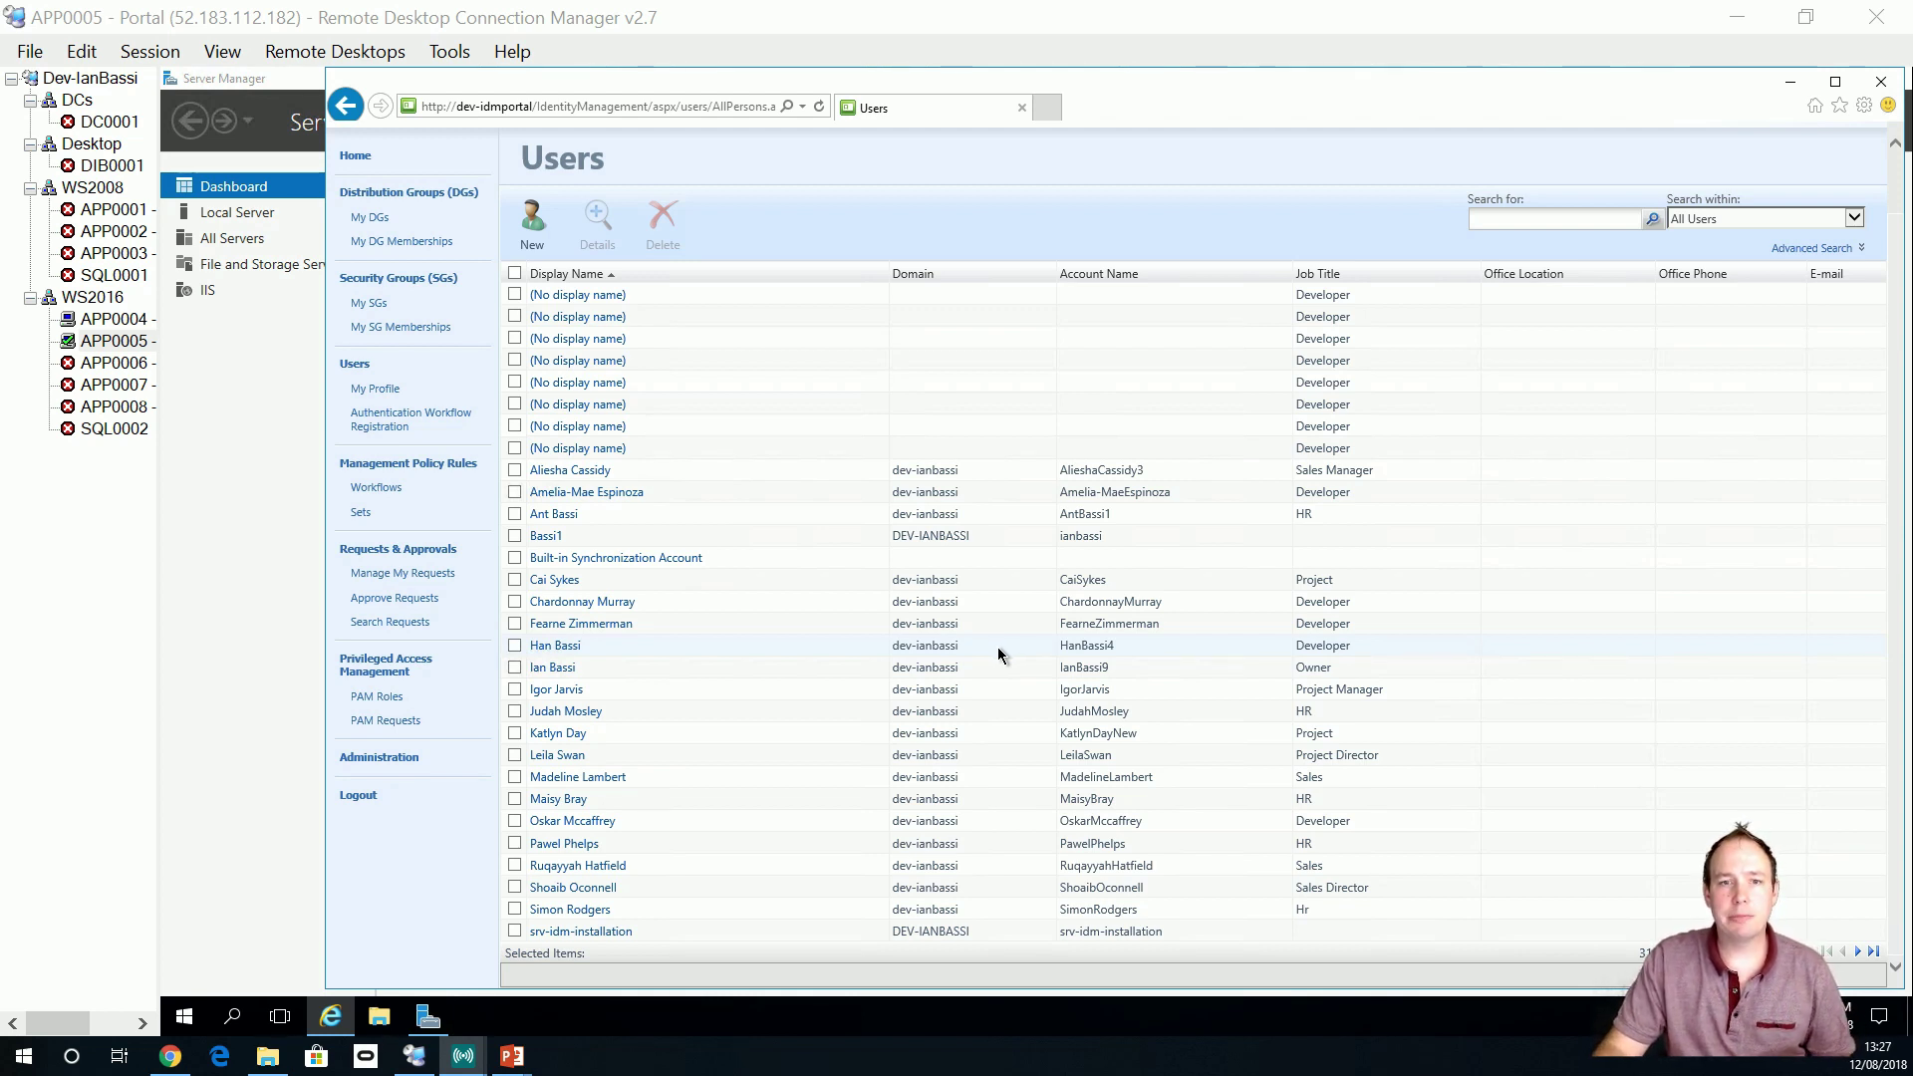
Examine the extended attributes of the Project Manager user in advanced view and preview the attribute changes without submitting them.
click(559, 690)
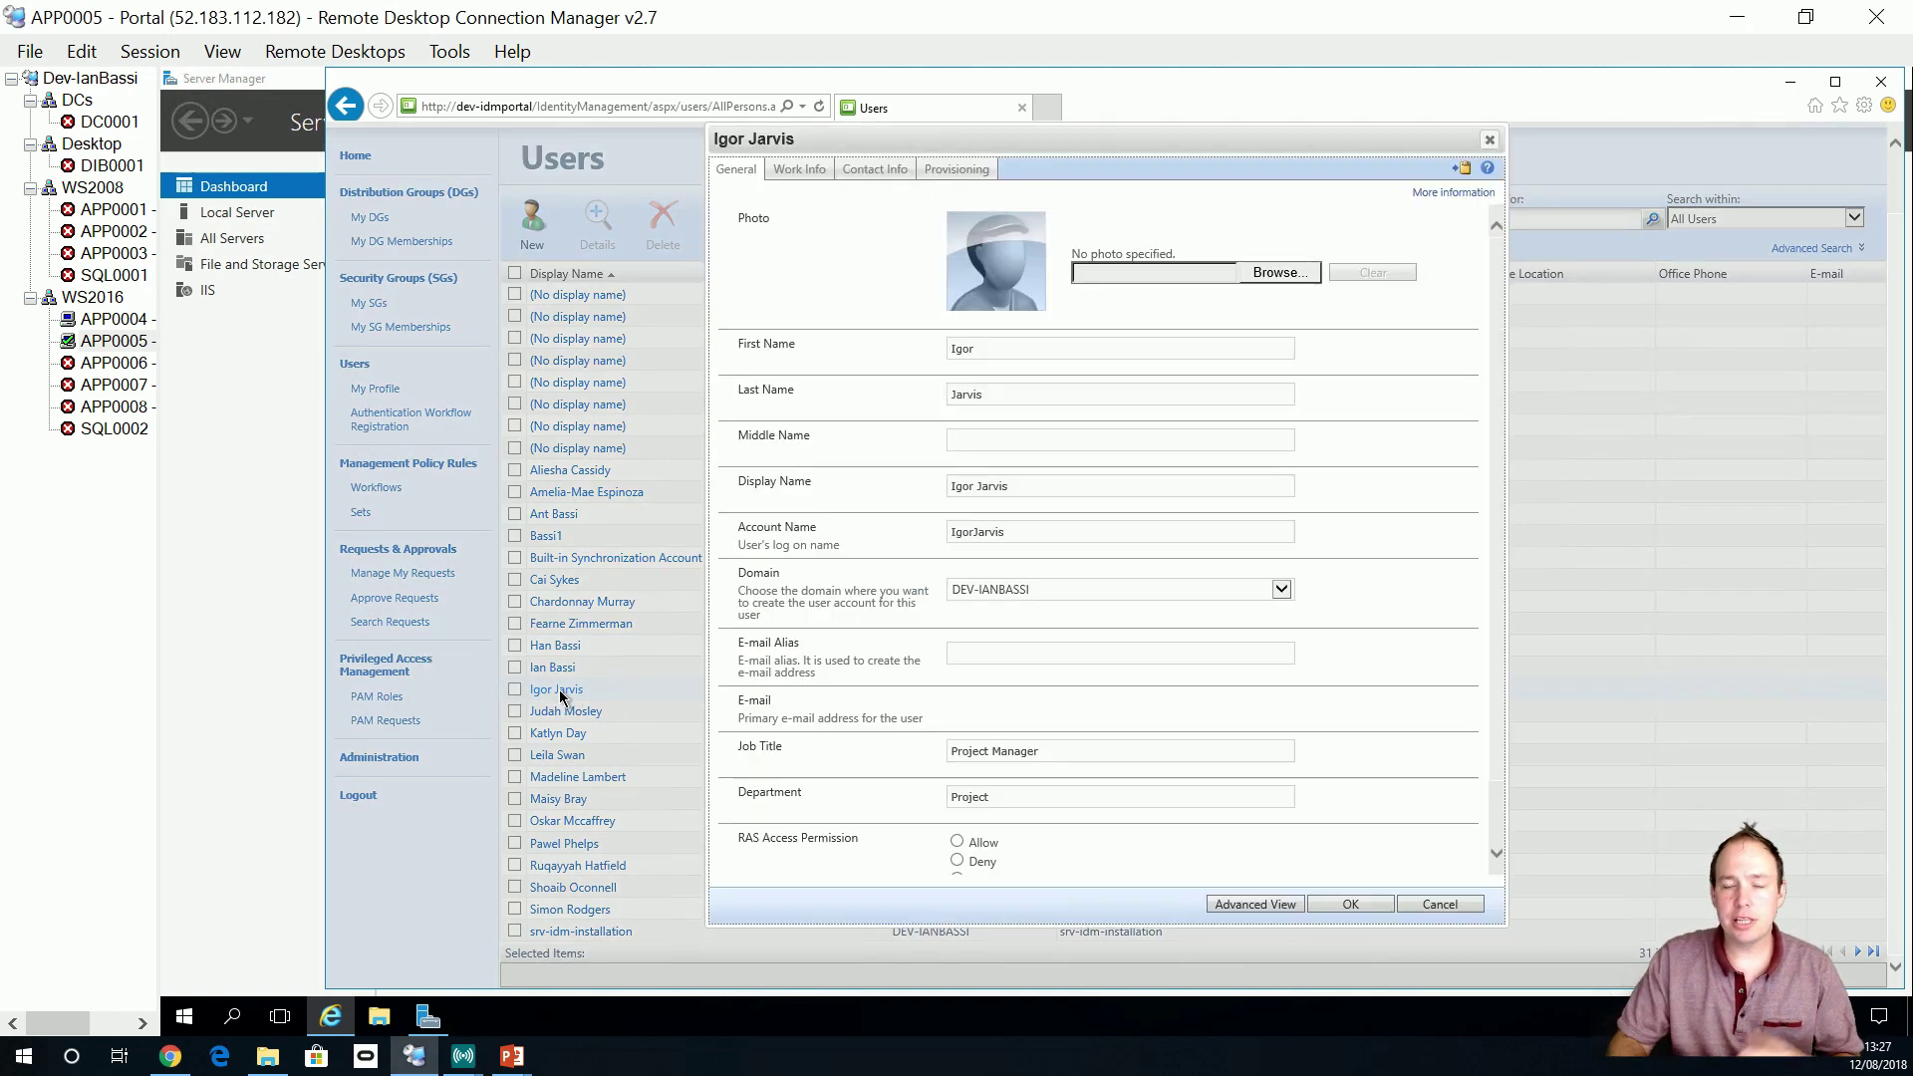
click(1268, 902)
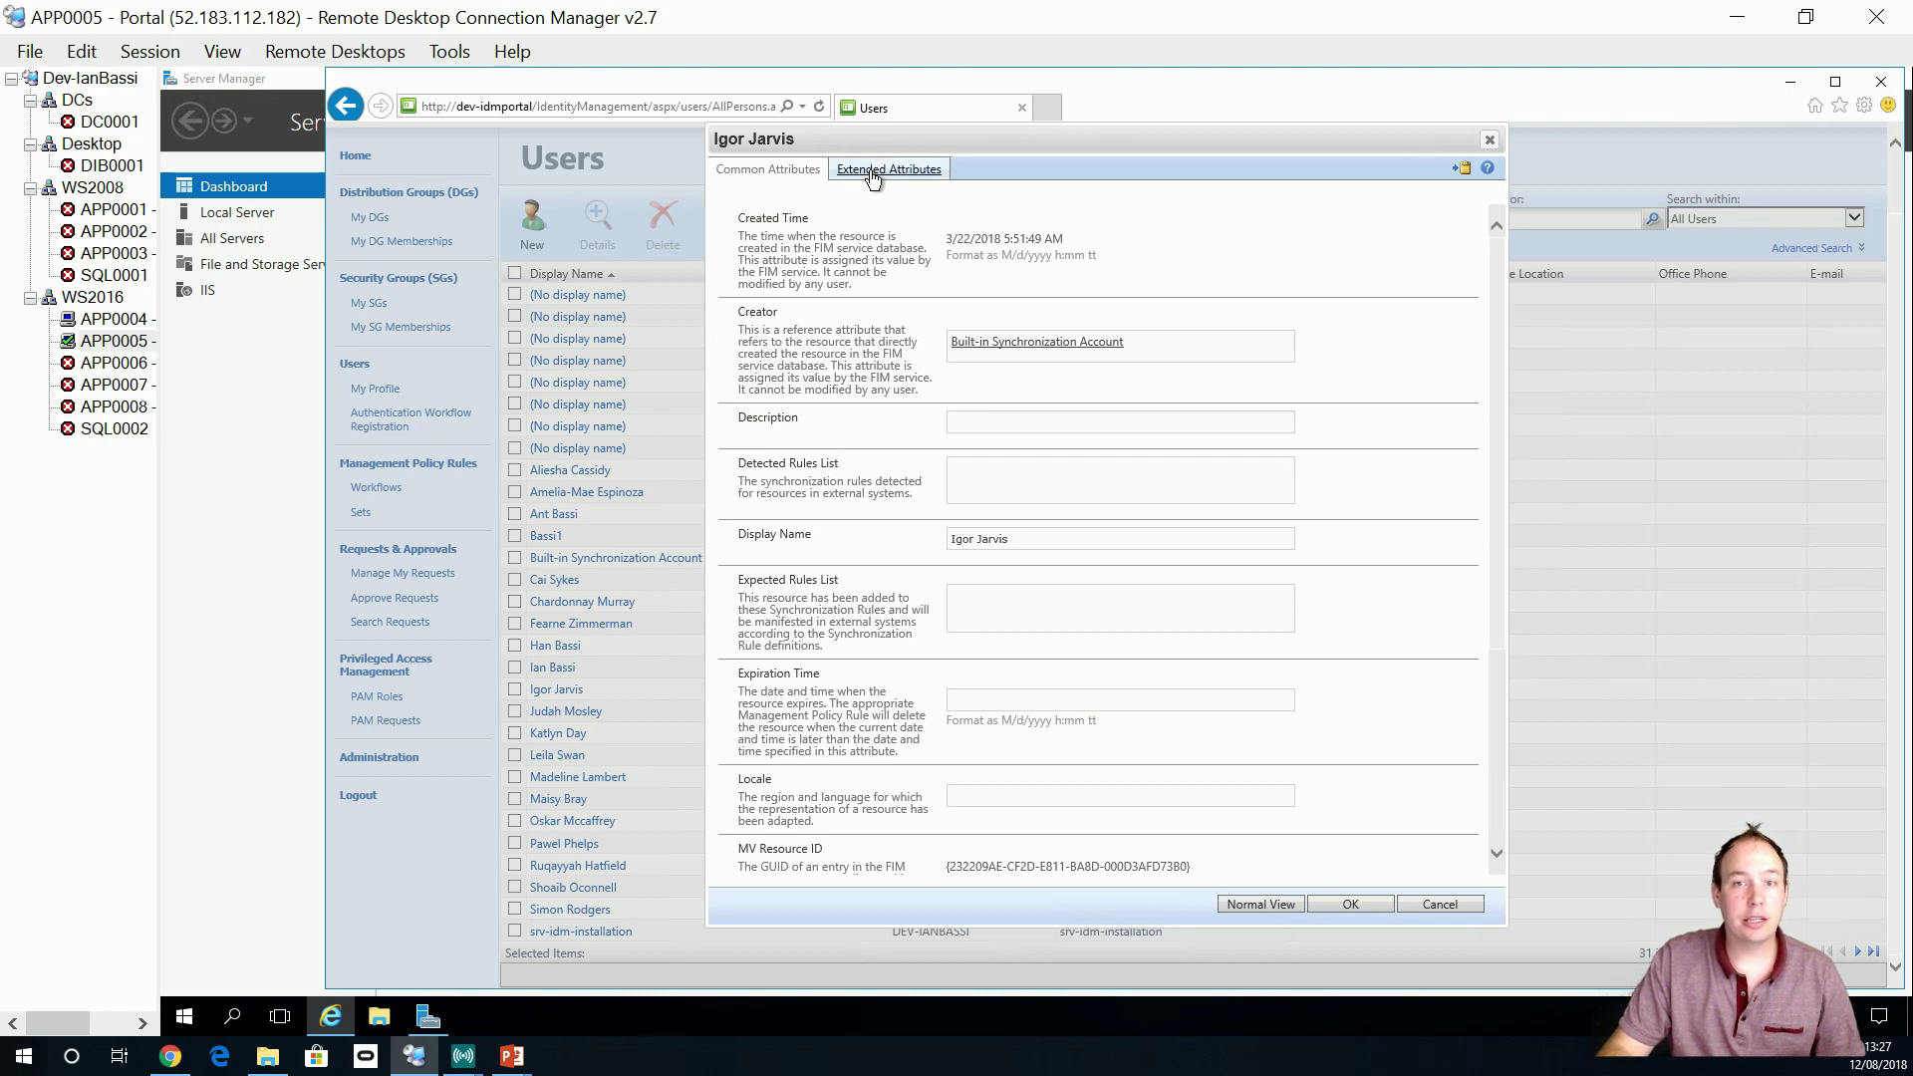
click(881, 171)
scroll(1196, 521, down, 5)
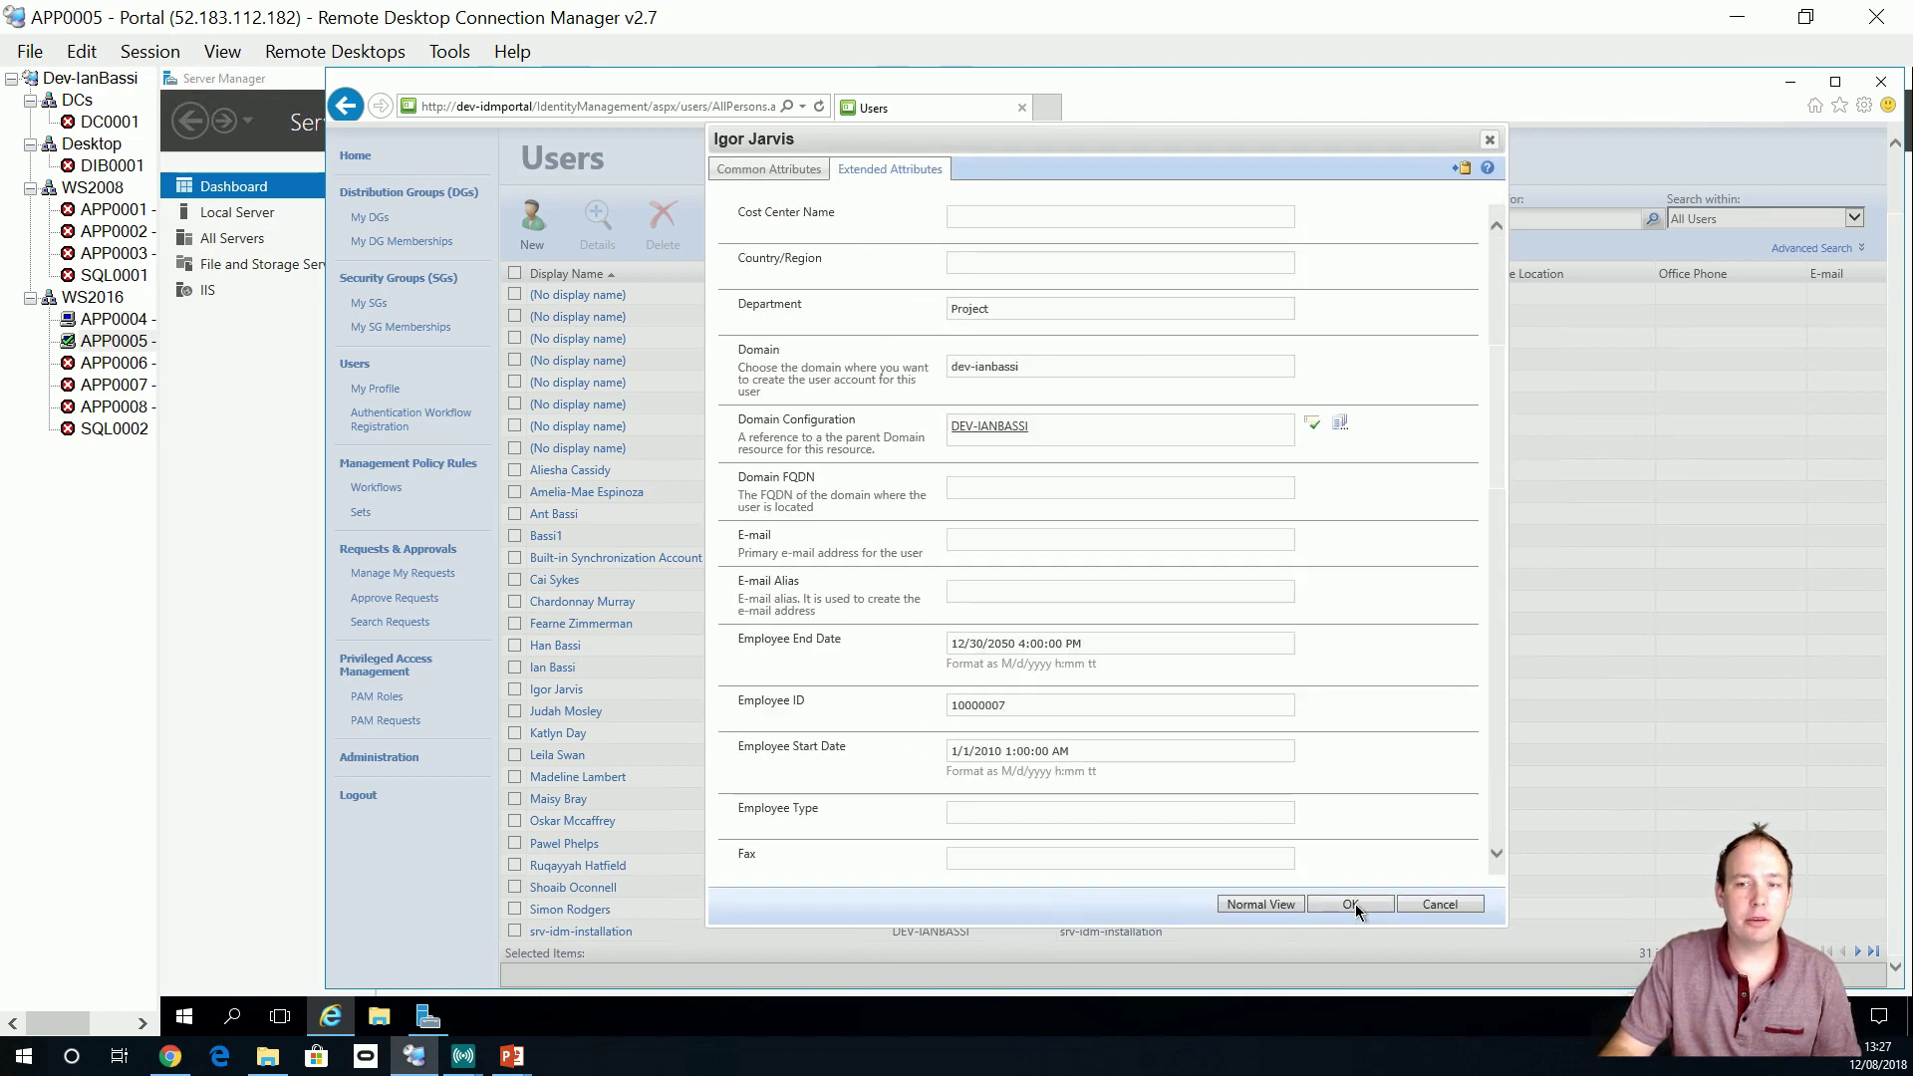
click(1352, 905)
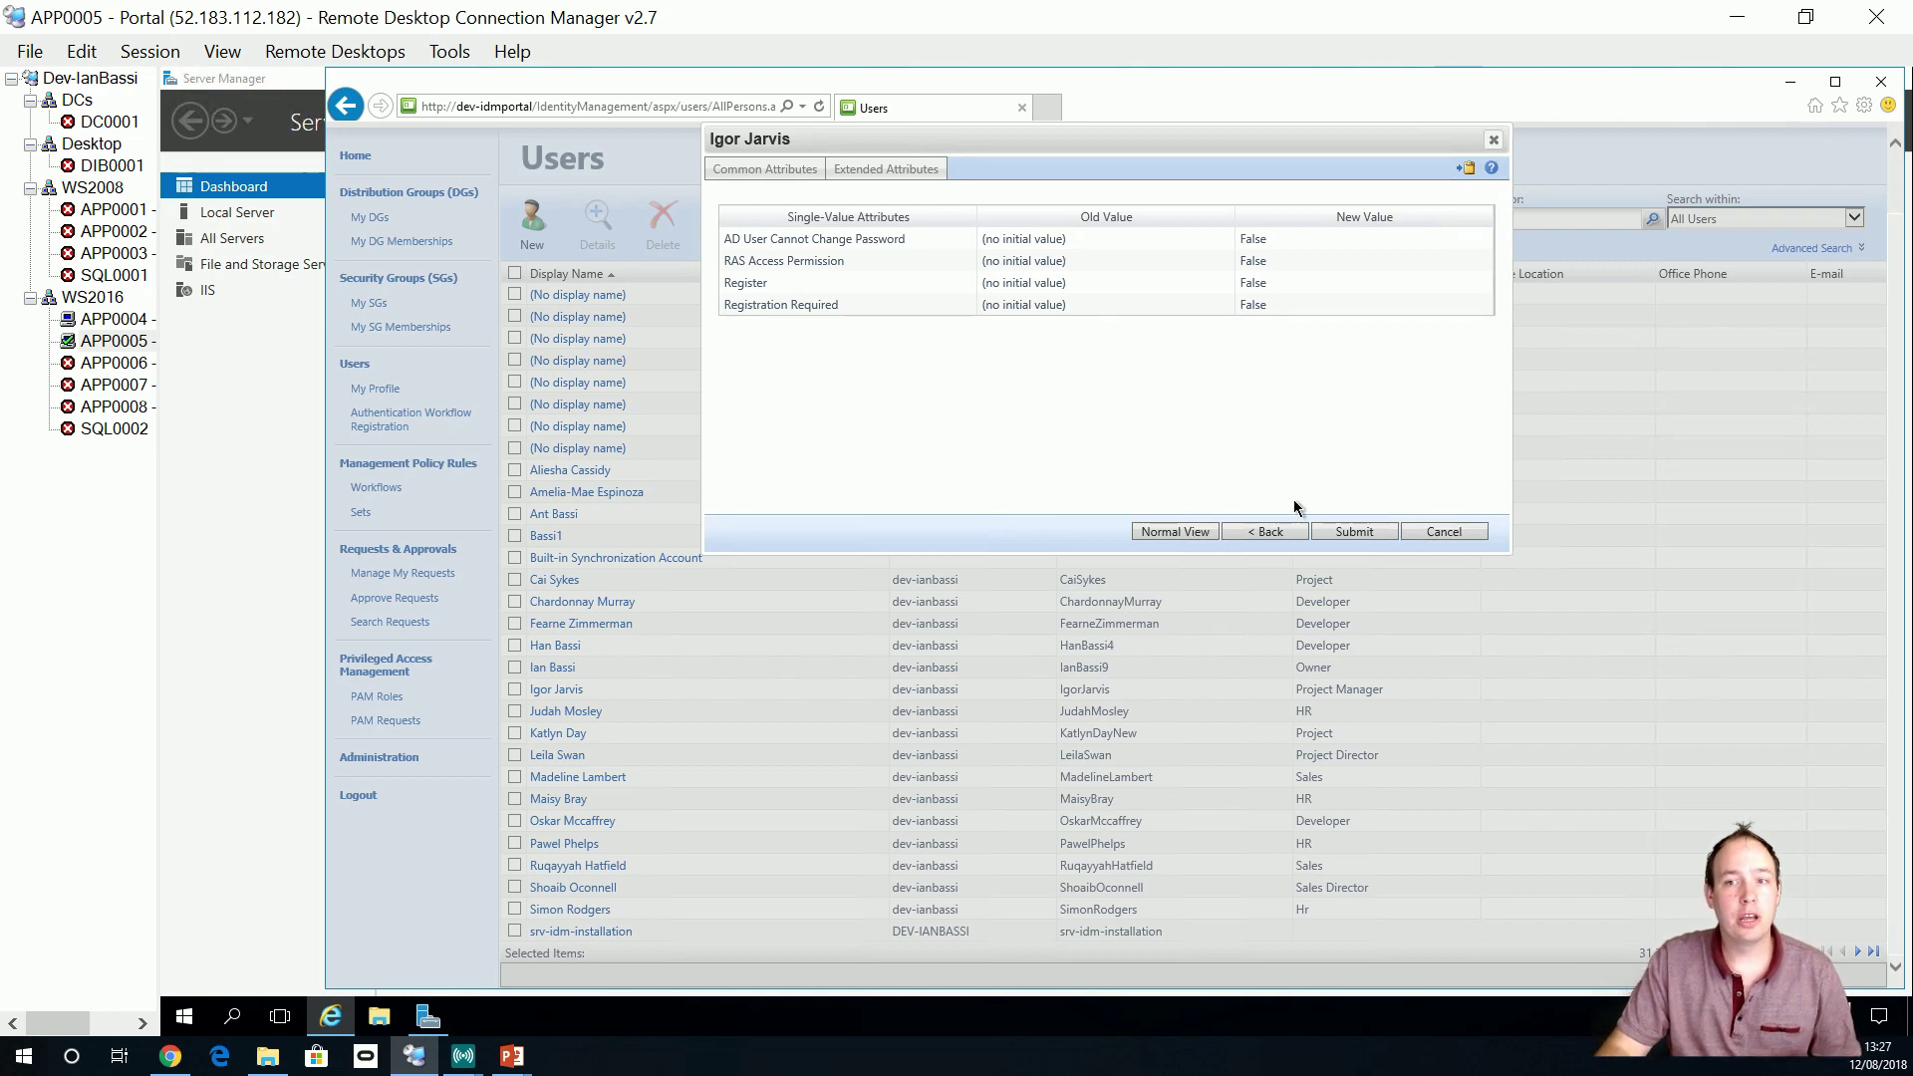
click(1465, 530)
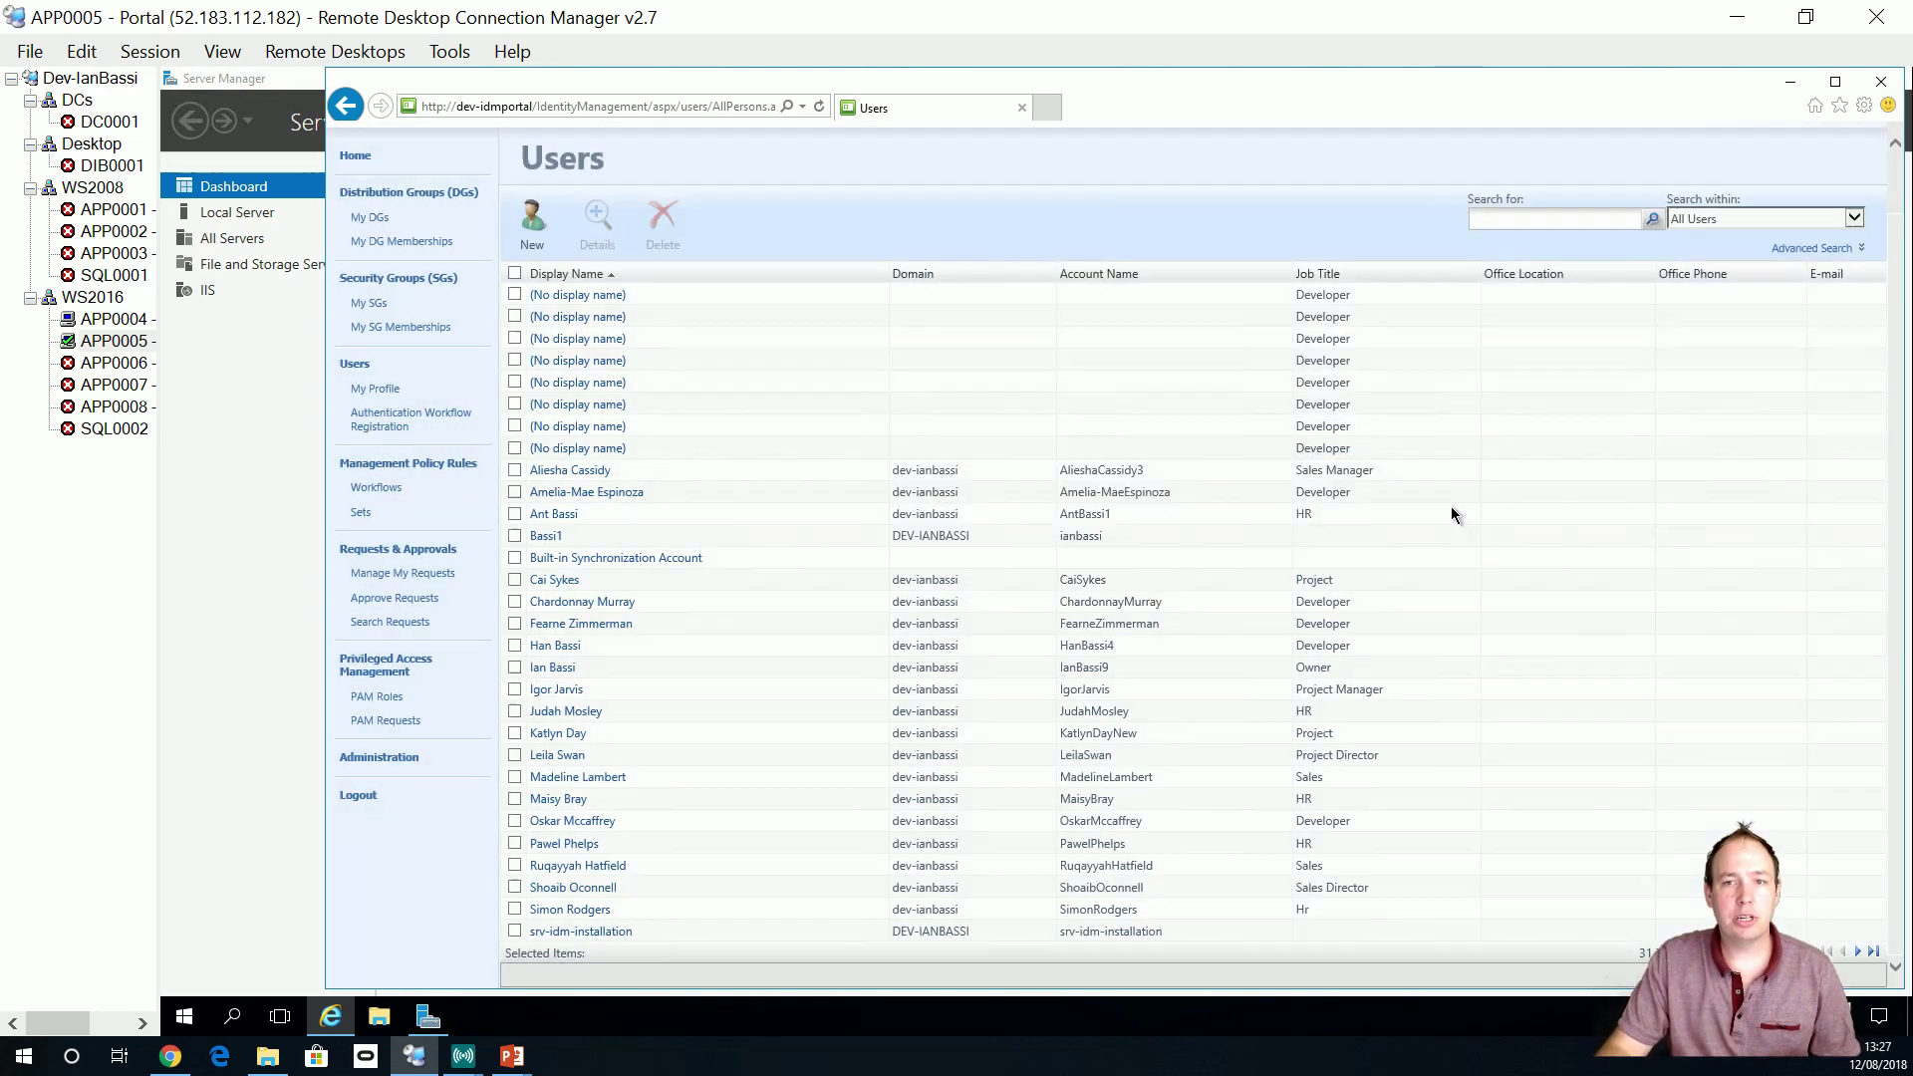
Open the list of all attributes in the portal's Schema Management.
click(357, 157)
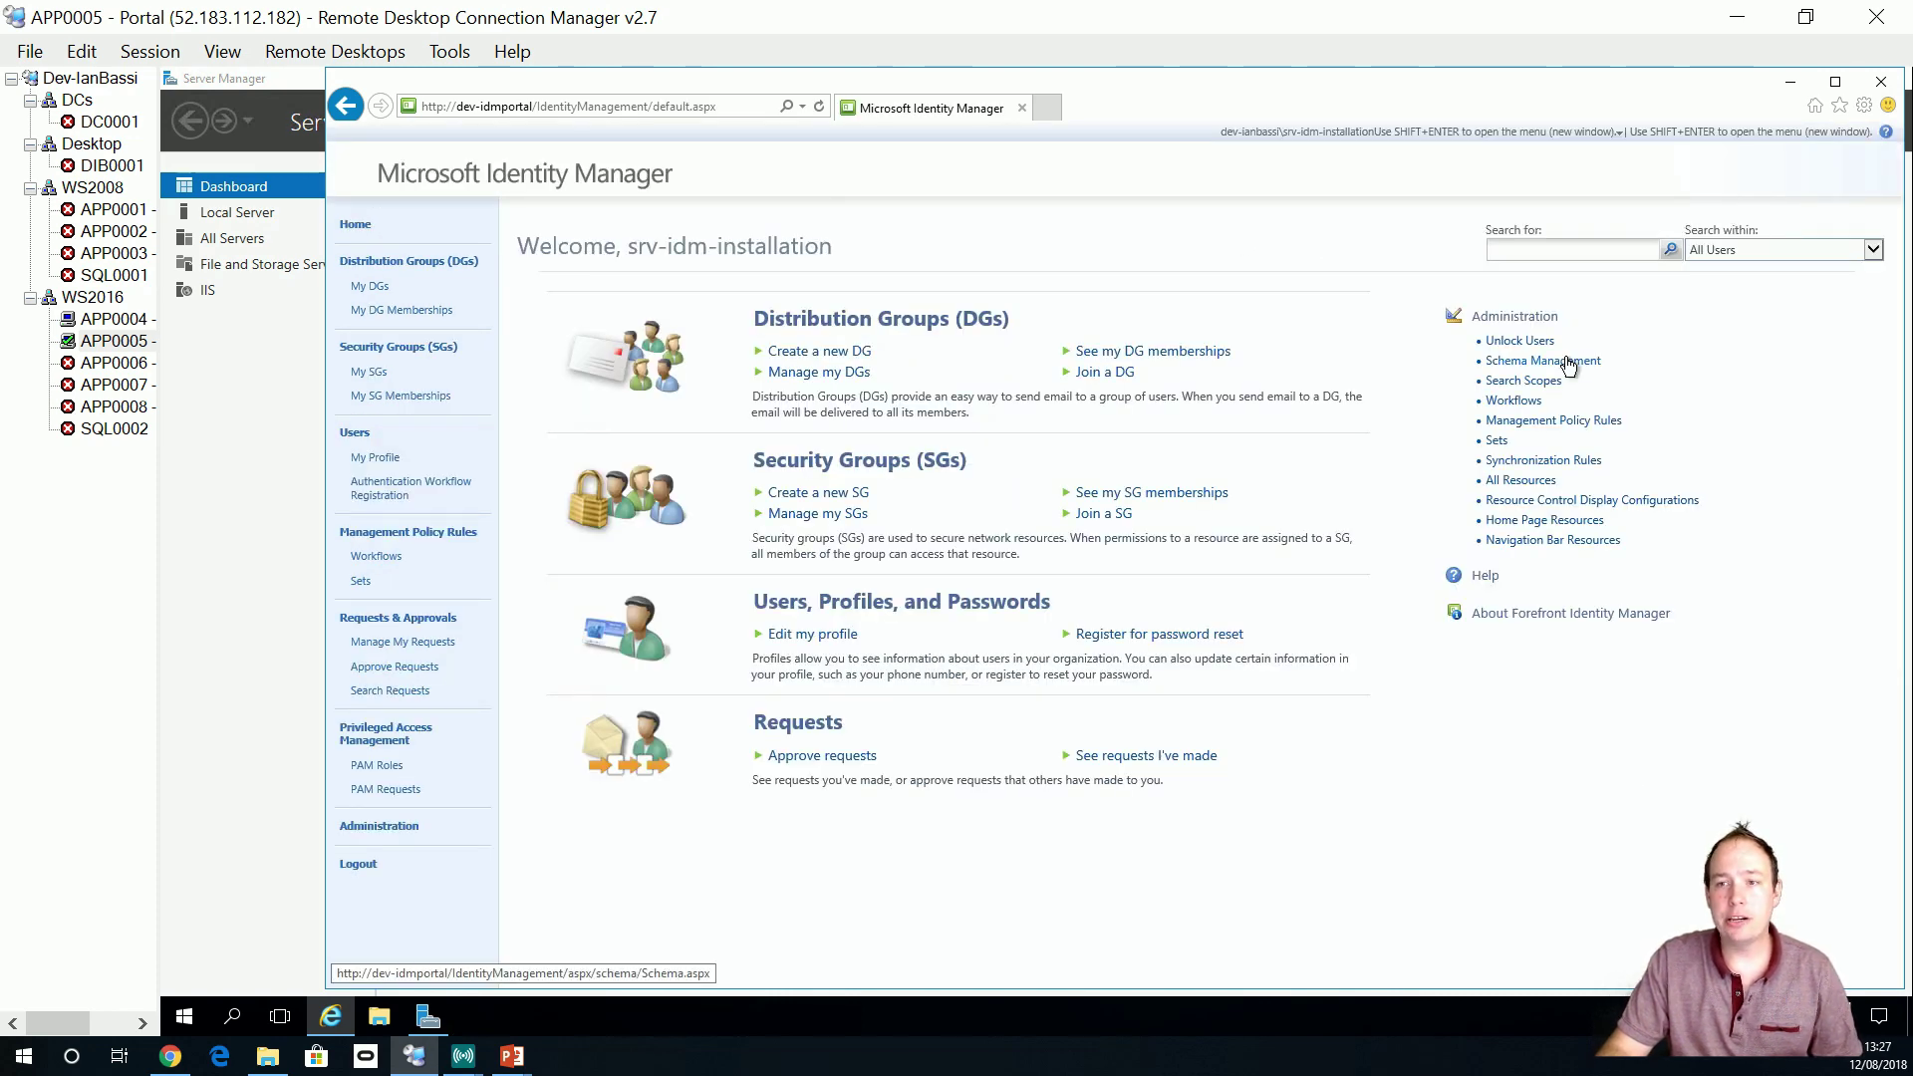
click(1567, 361)
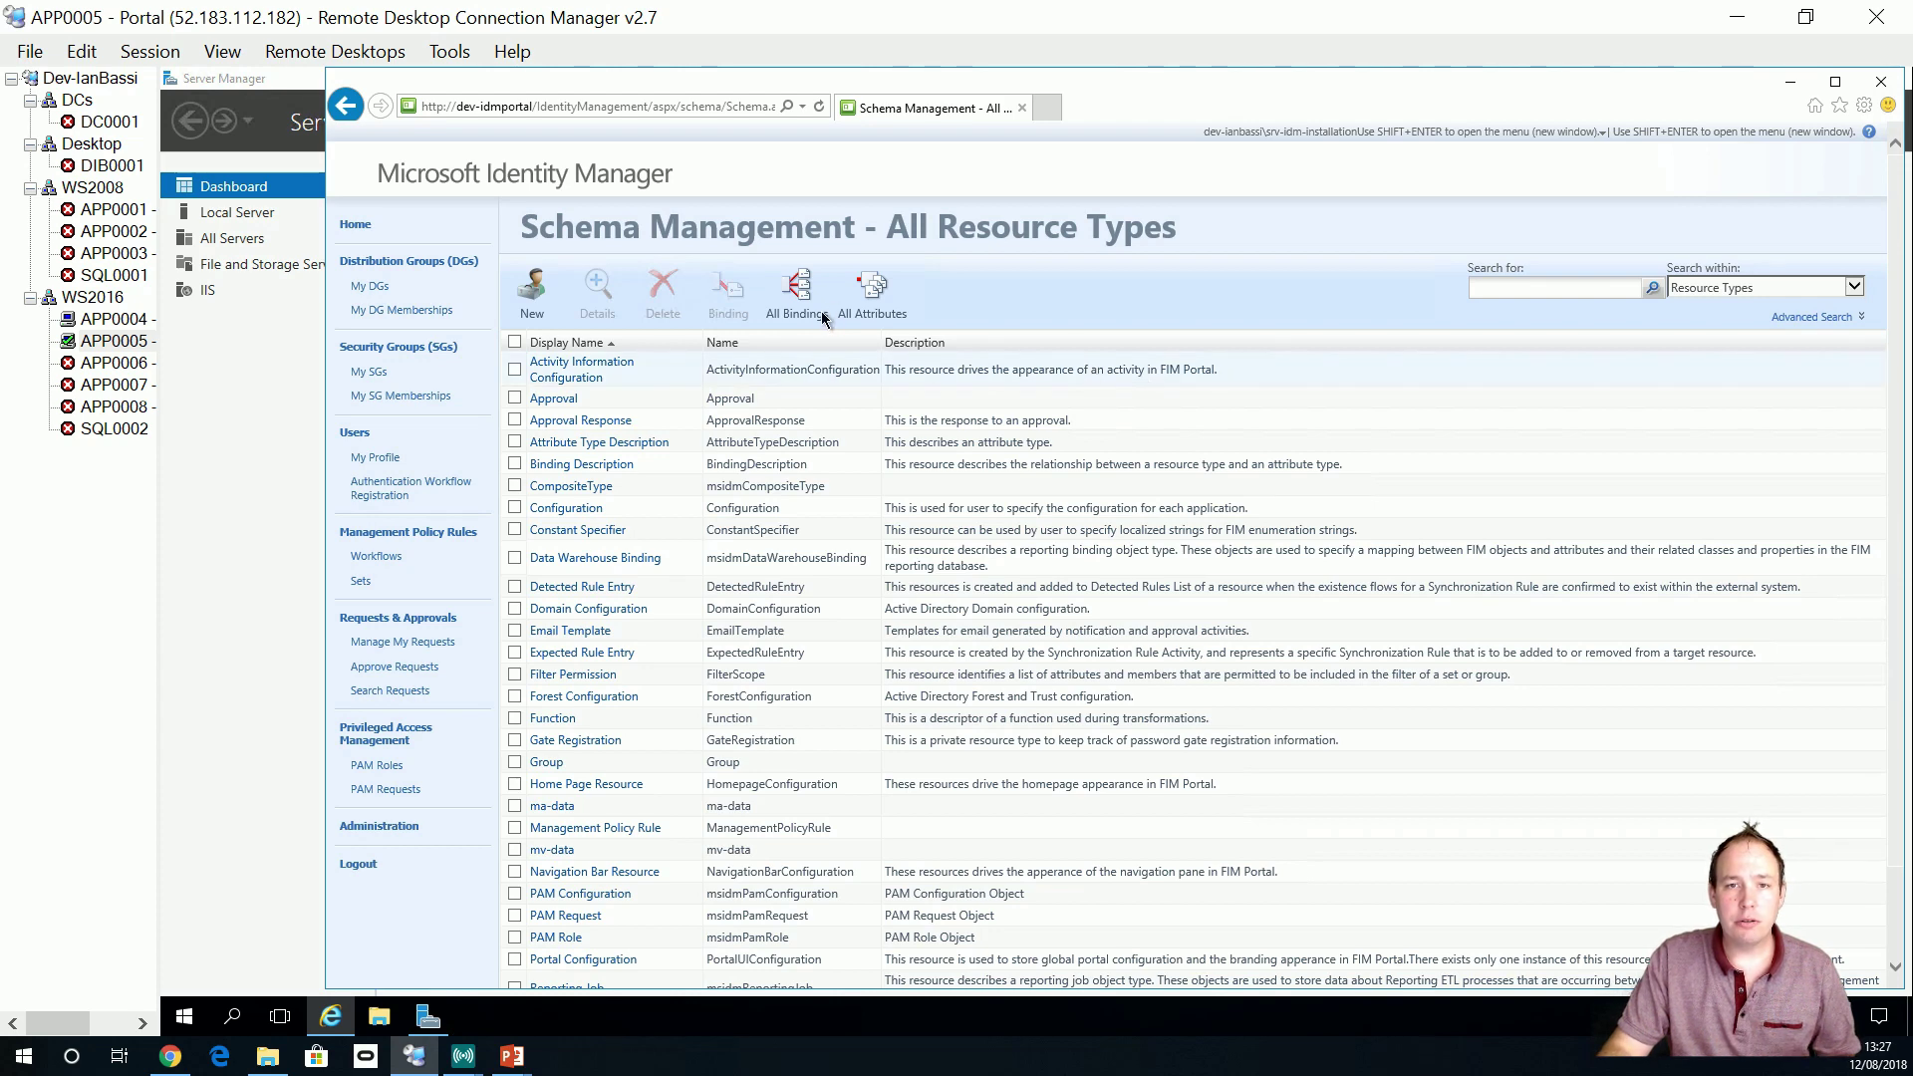
click(863, 299)
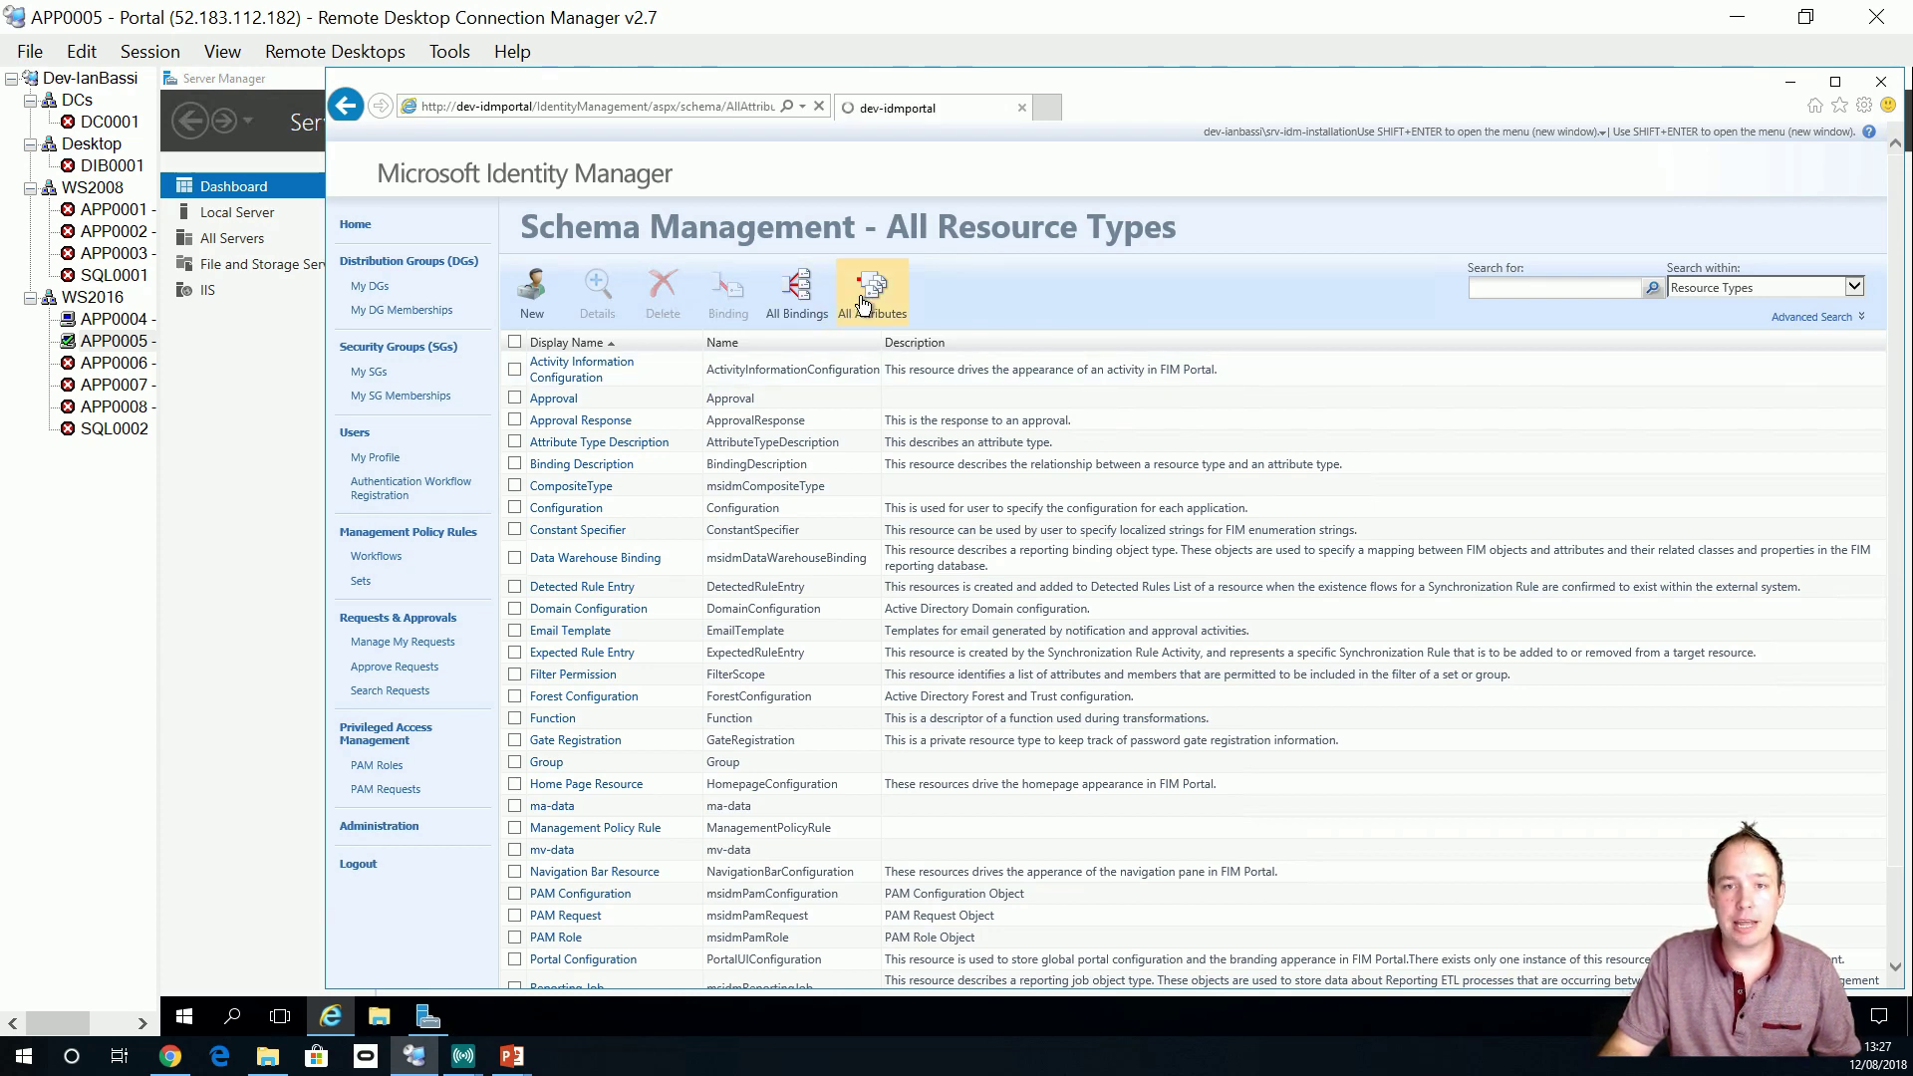
Create and submit a Boolean attribute with TestBoolean2 as both system name and display name.
click(526, 294)
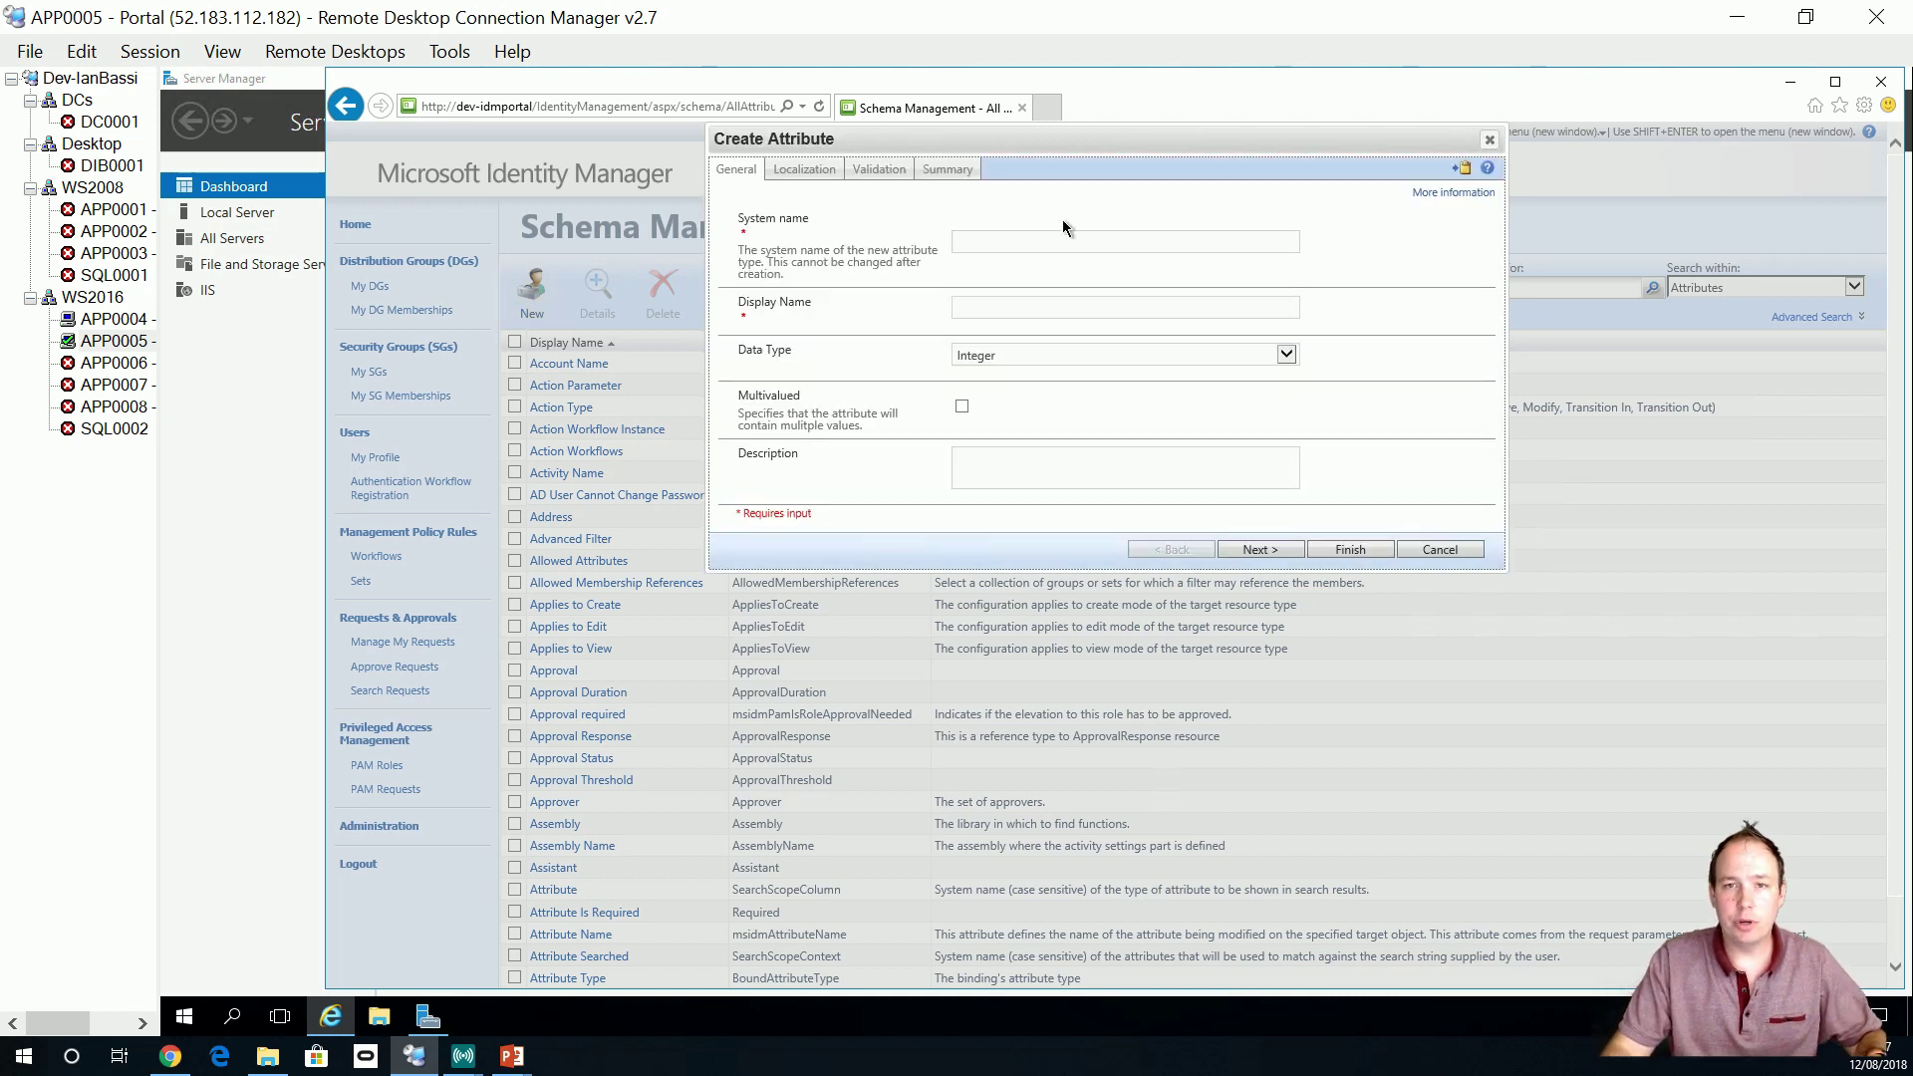
click(1060, 233)
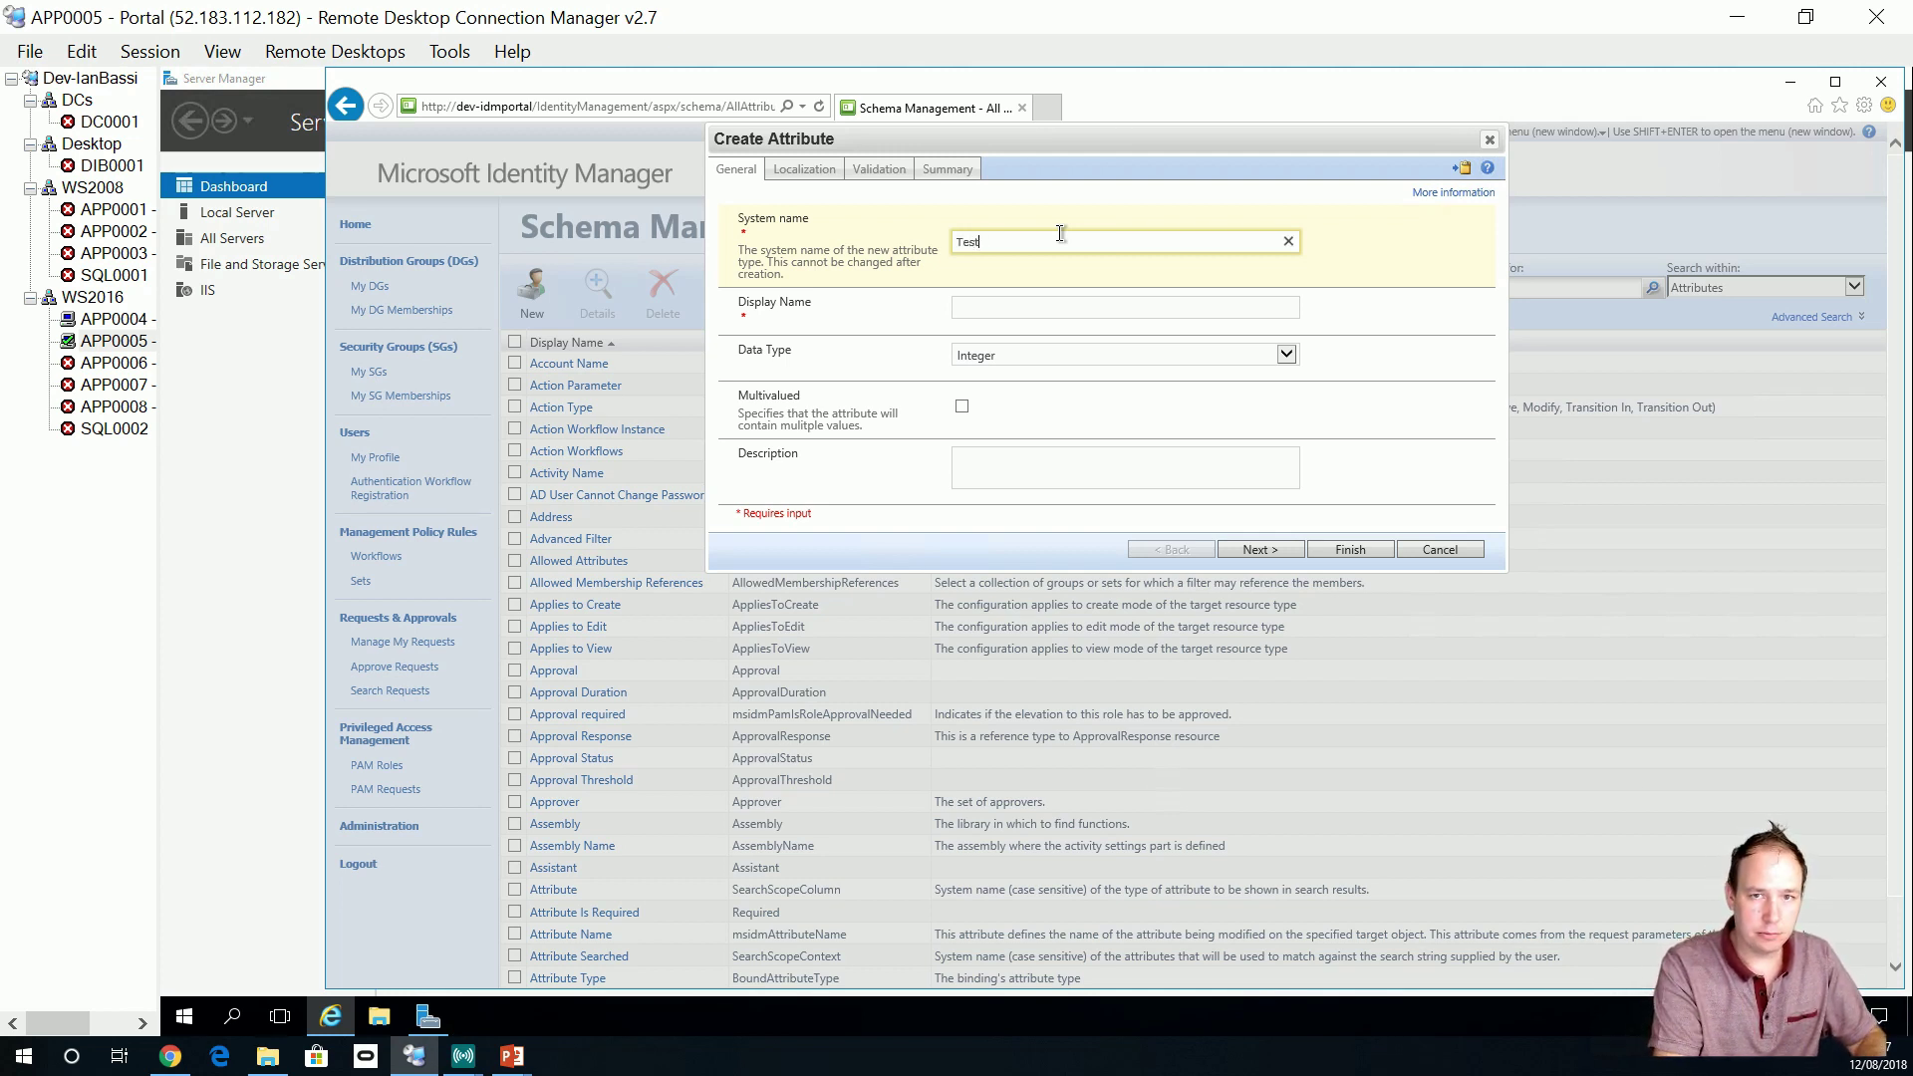
text(TestBoolean2)
key(Tab)
text(TestBoolean2)
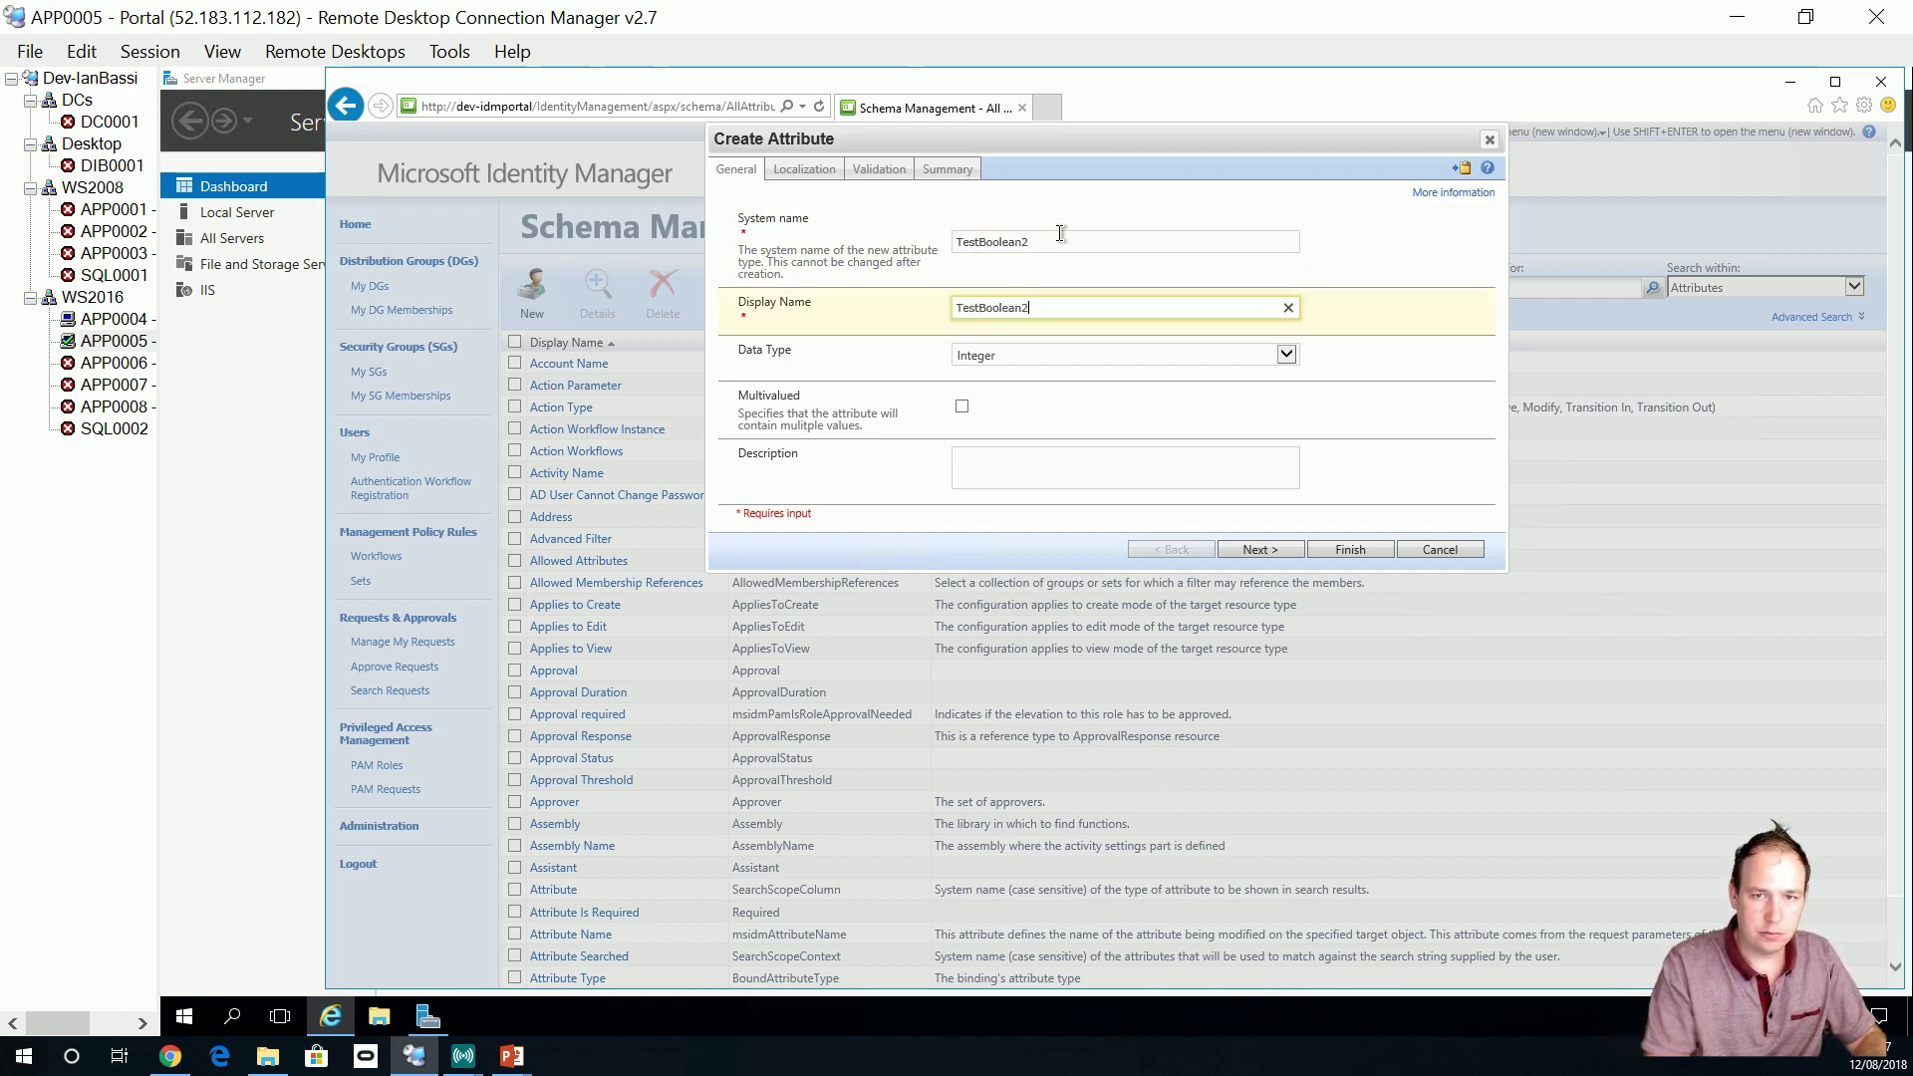
click(995, 356)
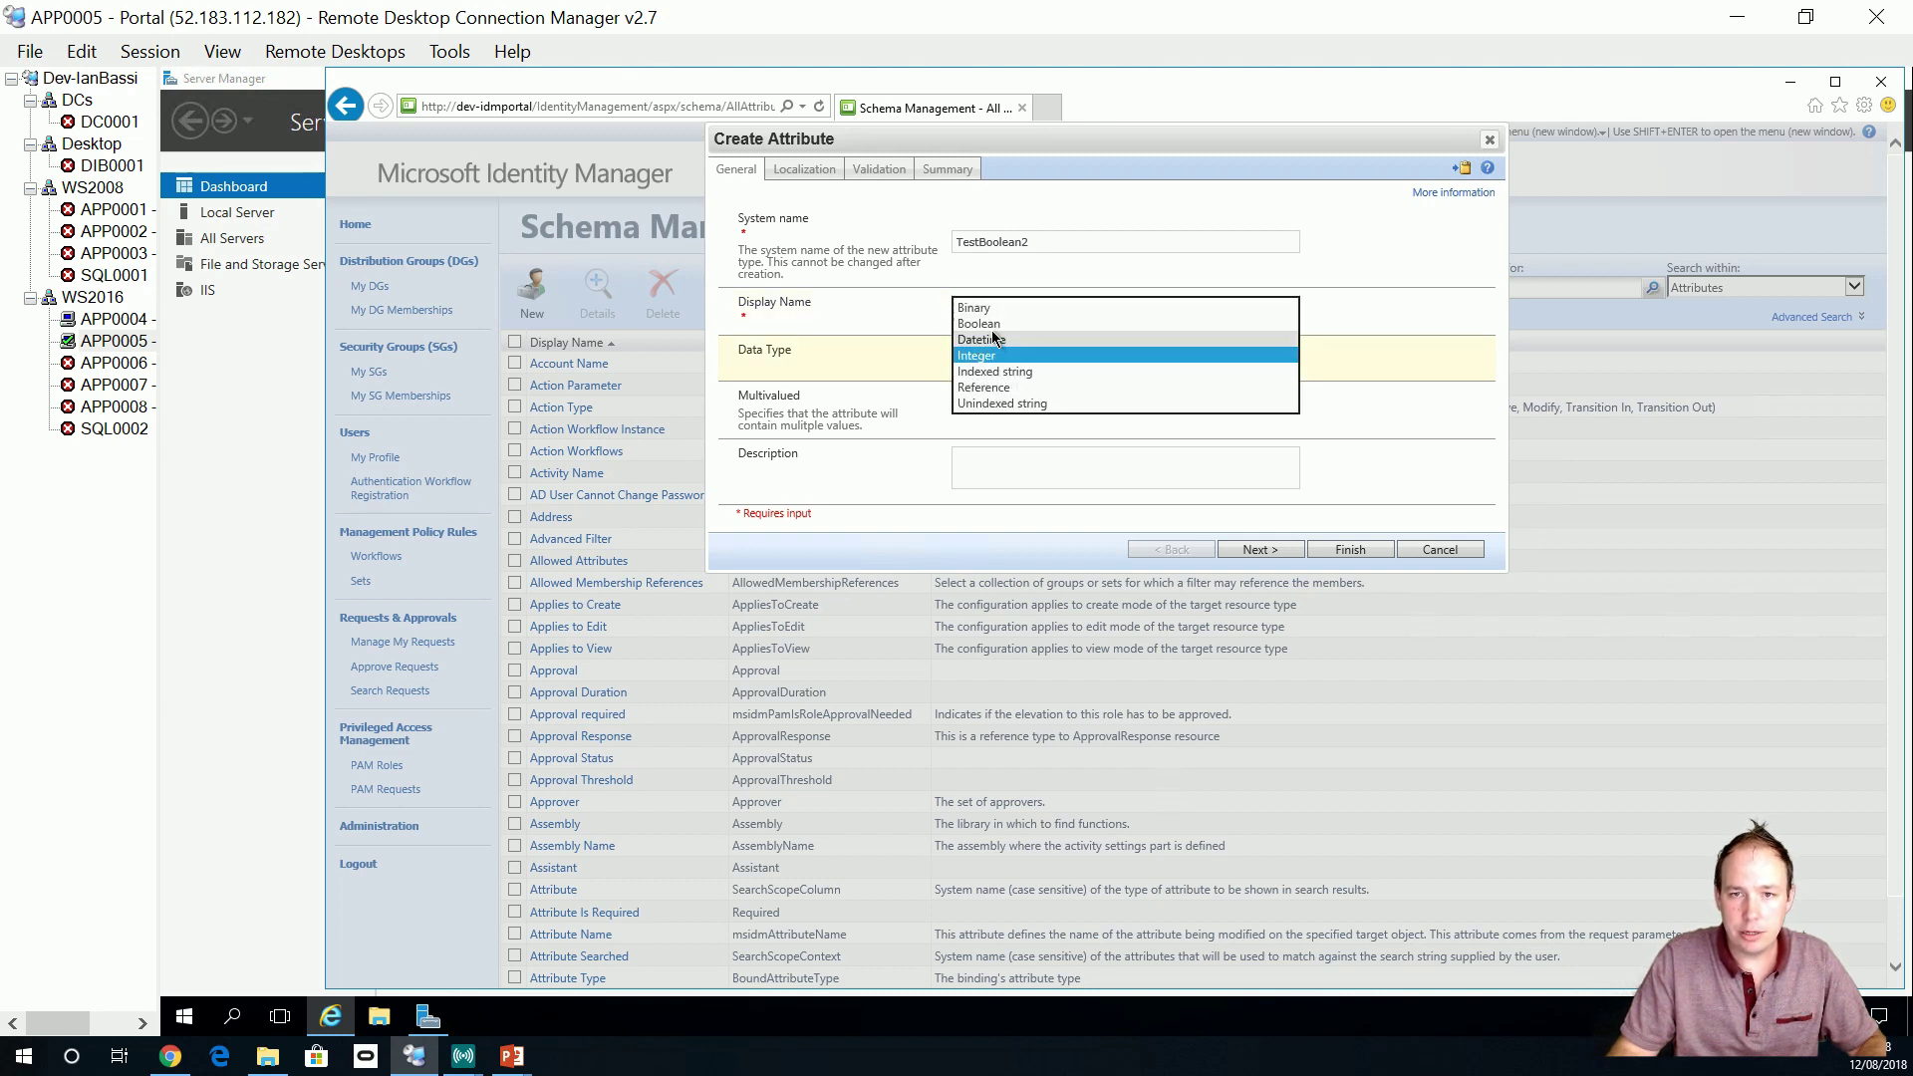
click(999, 325)
click(1381, 550)
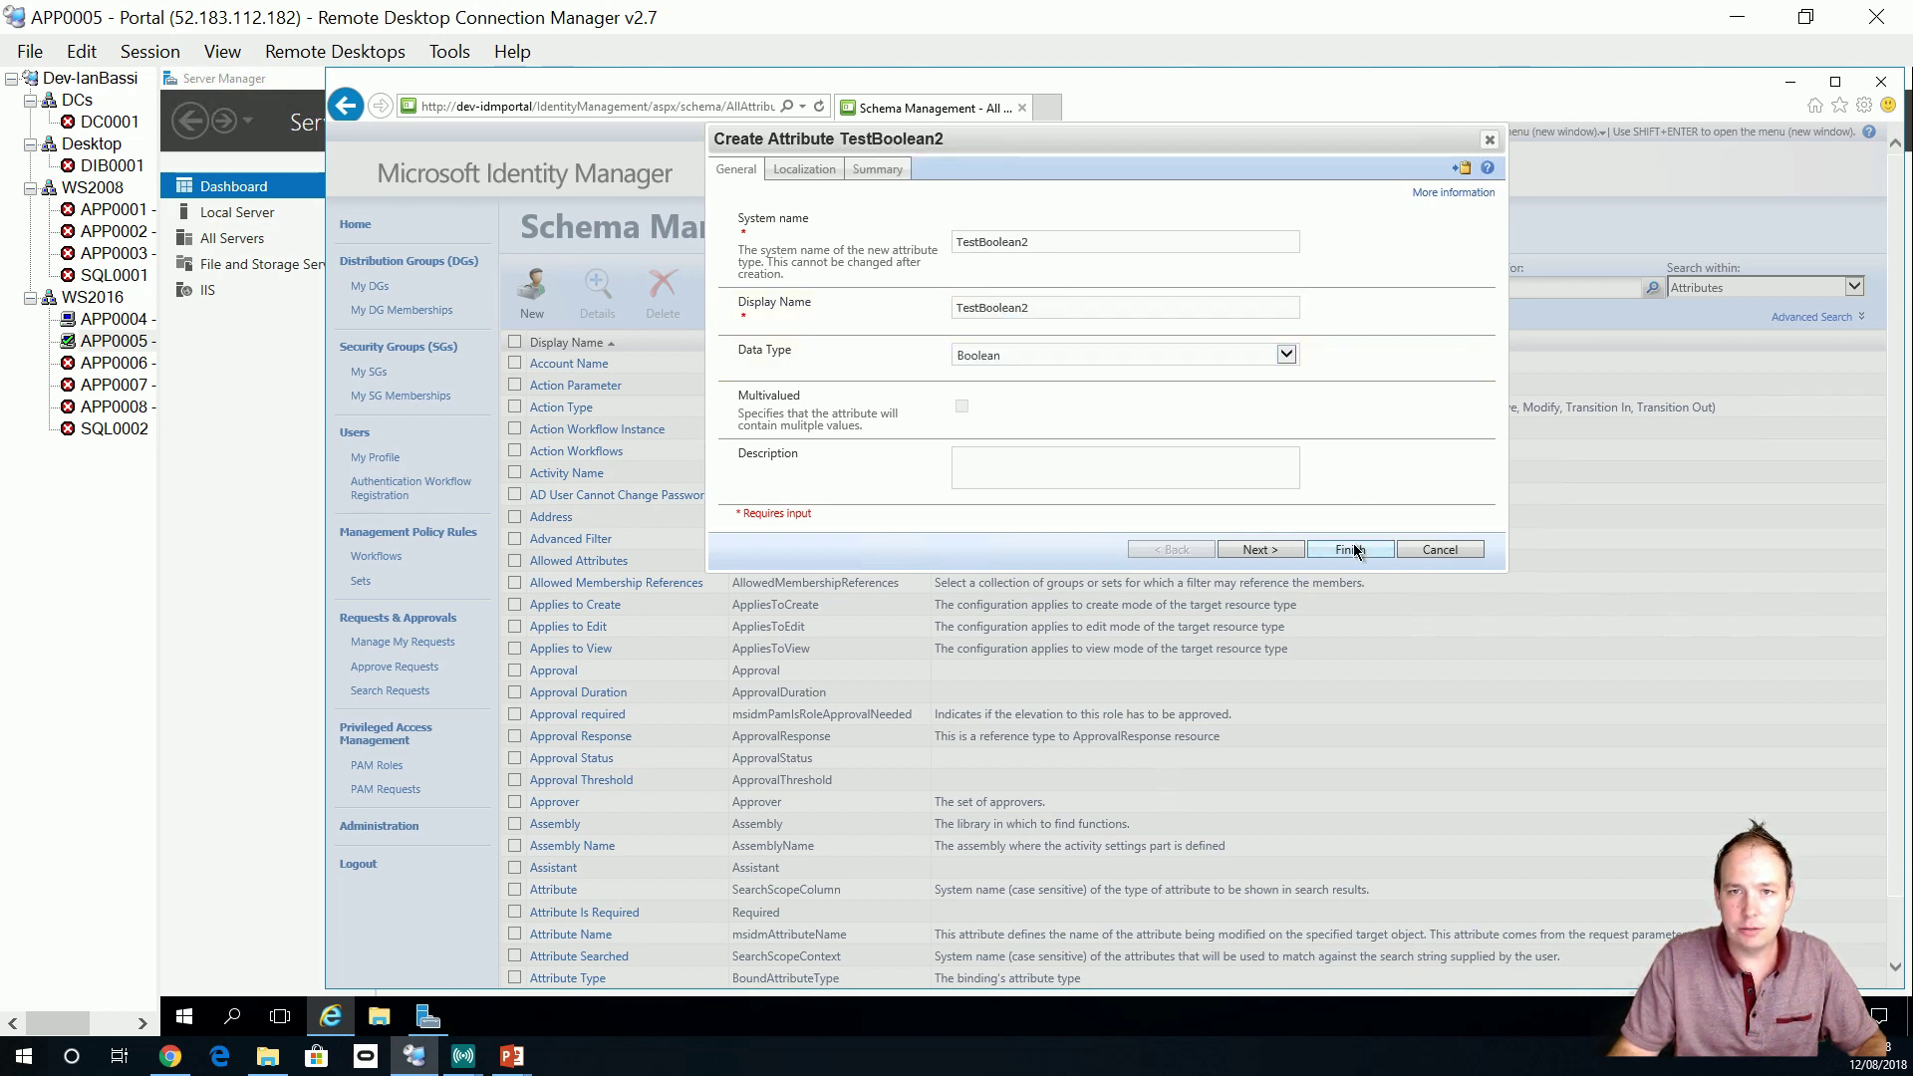
click(1462, 531)
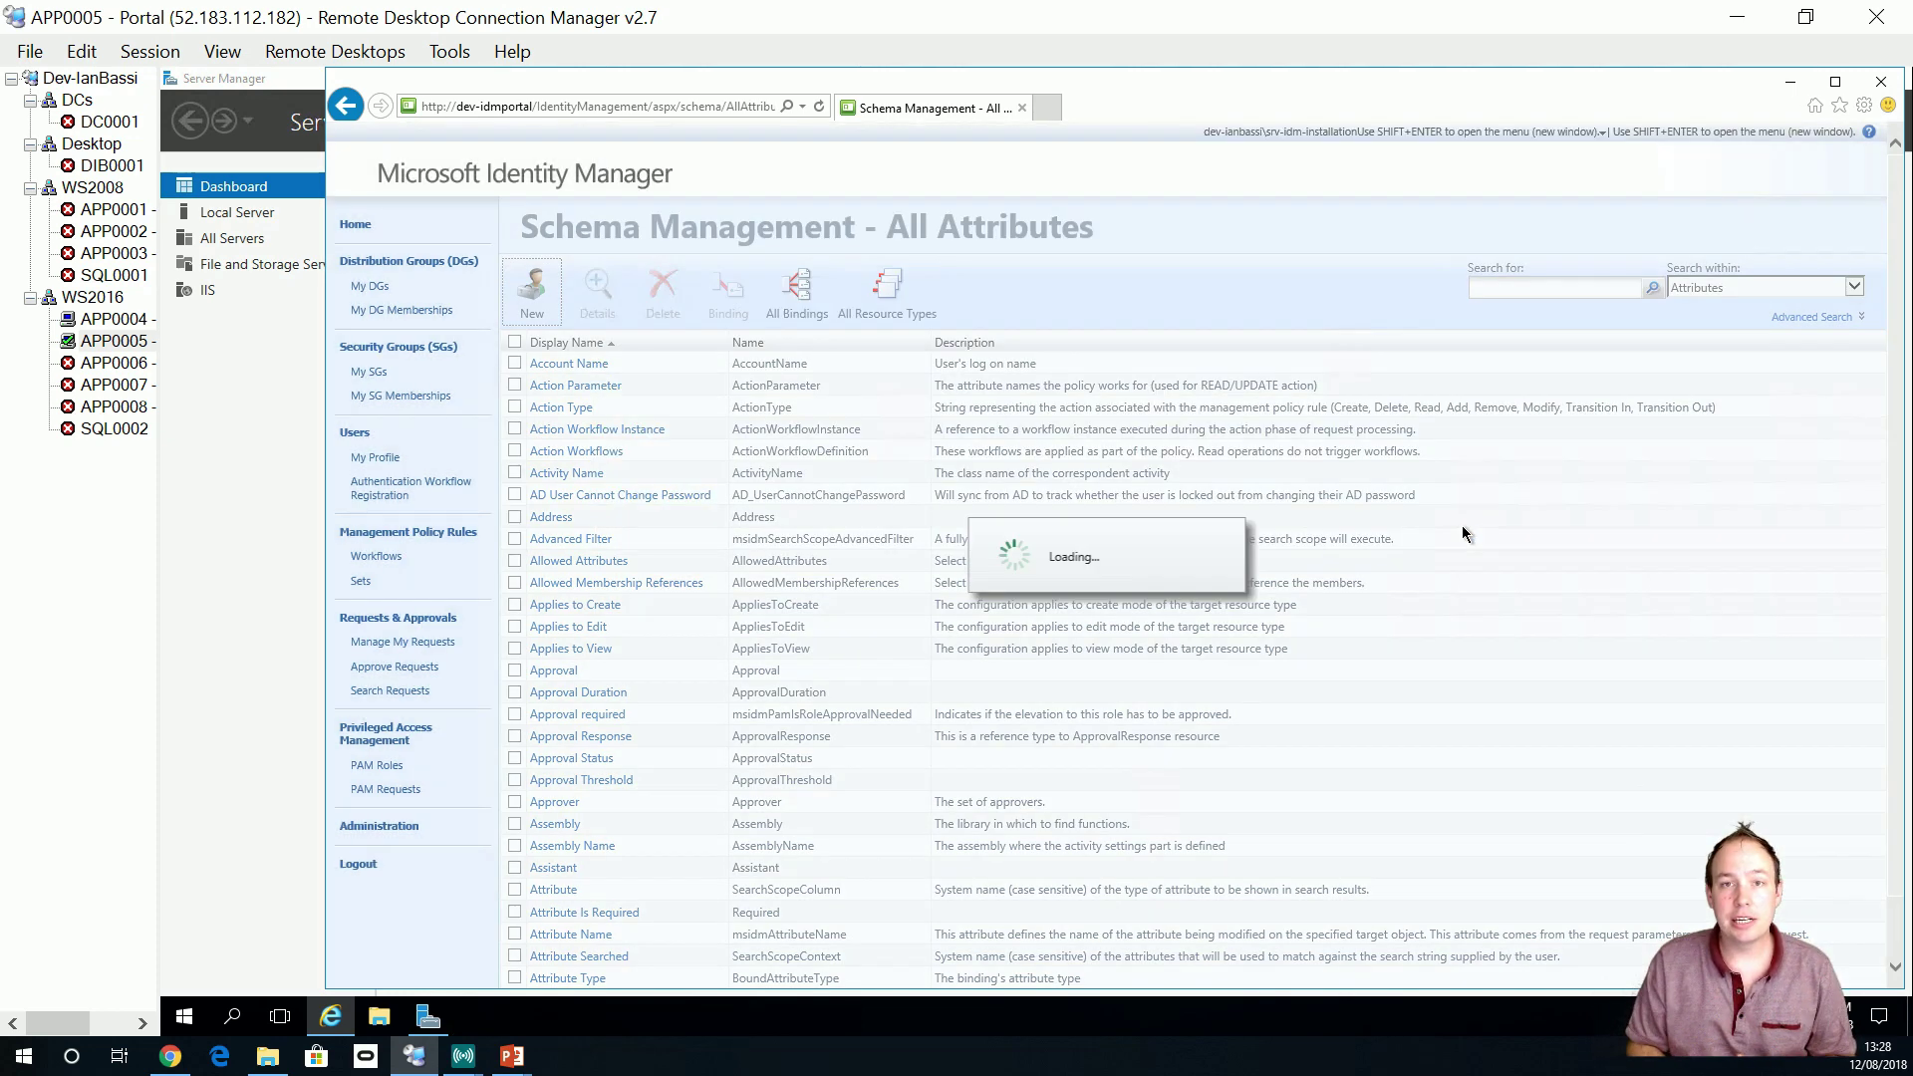
Create and submit a schema binding between the User resource type and the TestBoolean2 attribute type.
click(797, 279)
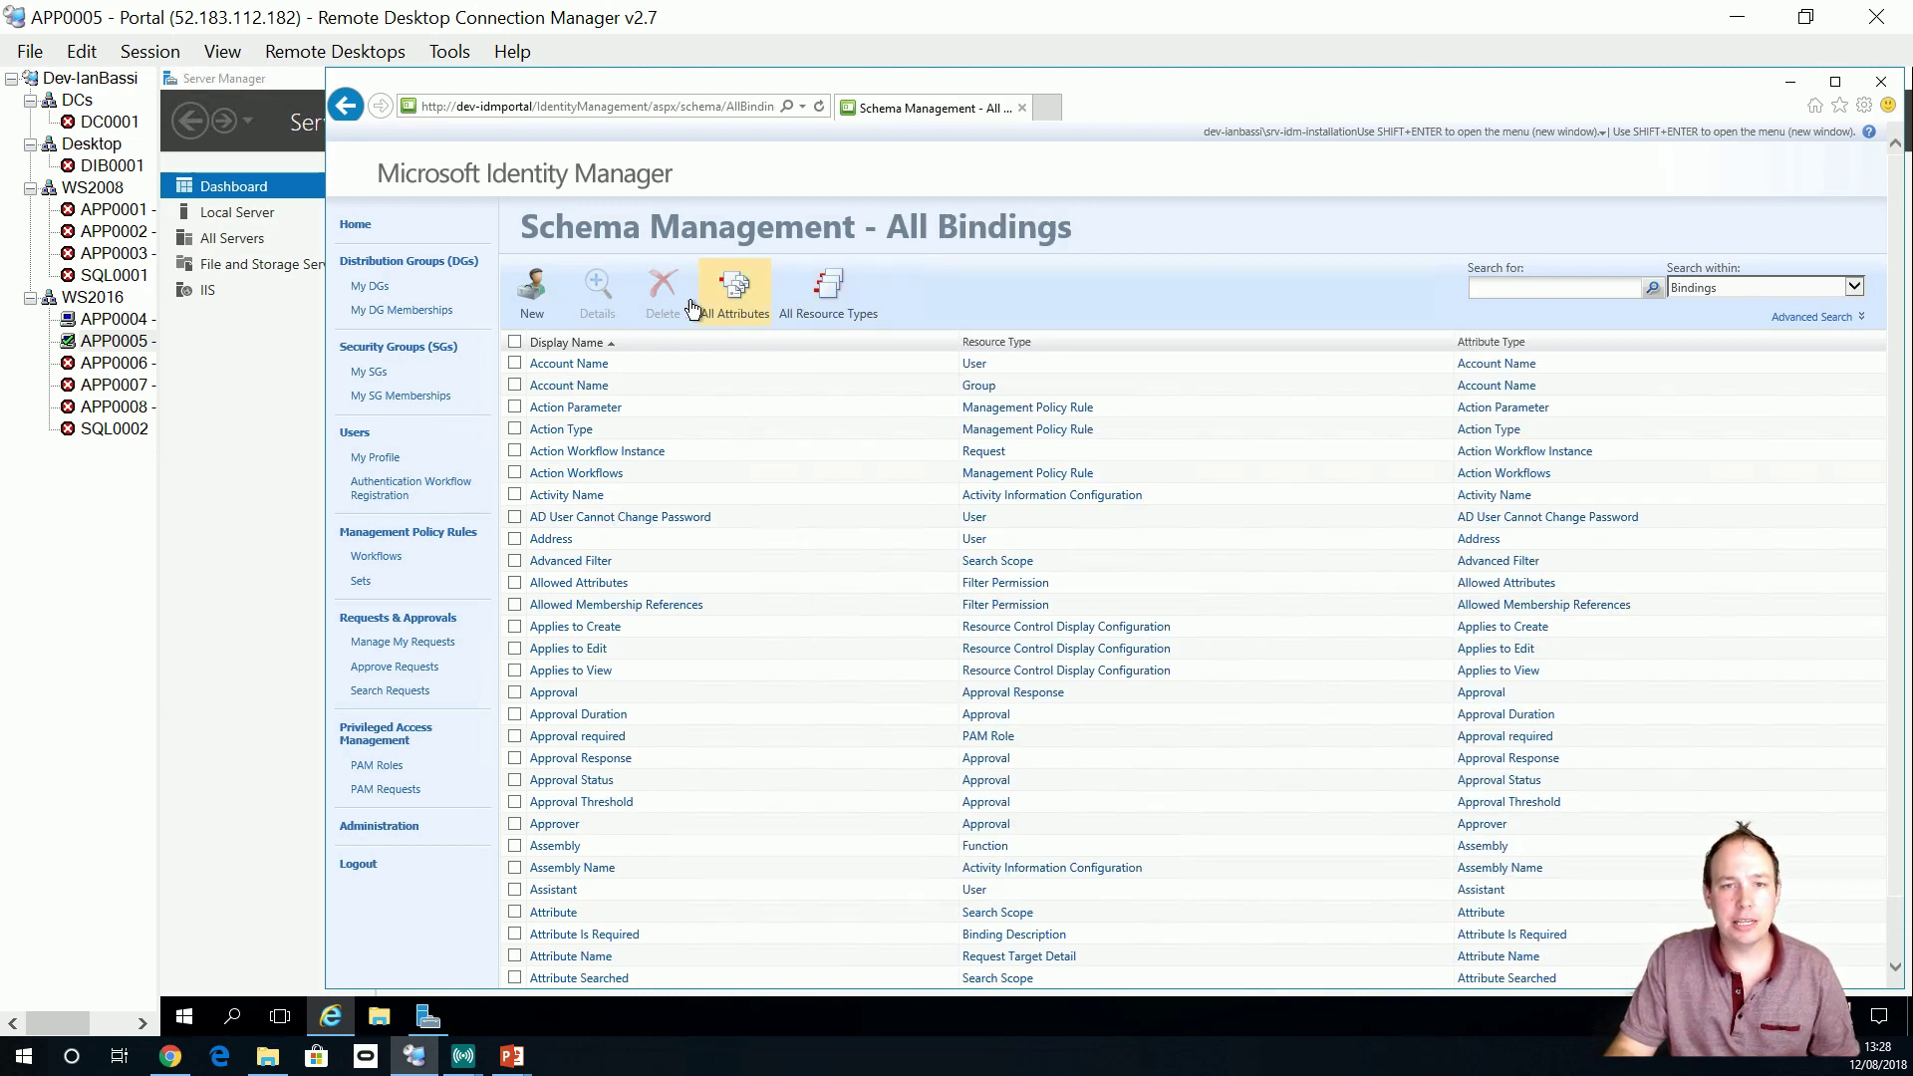
click(536, 309)
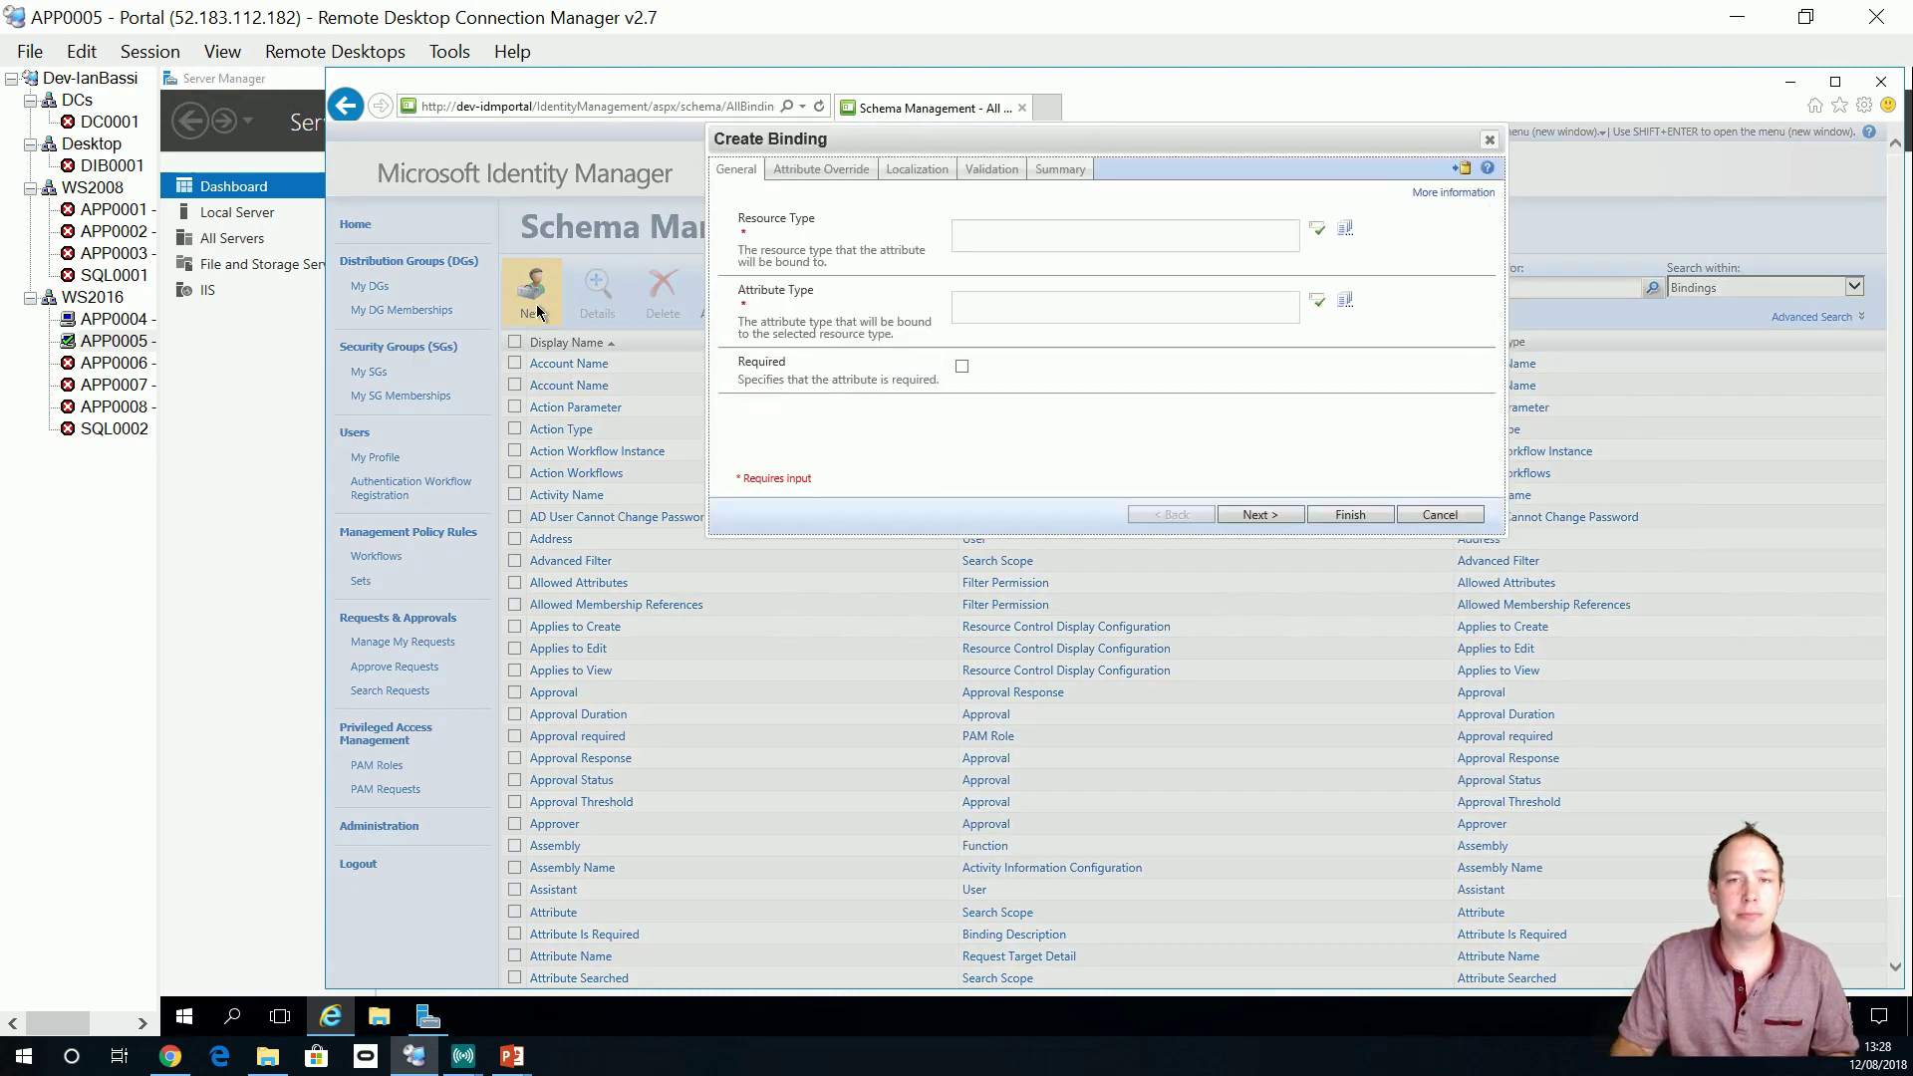
click(1036, 237)
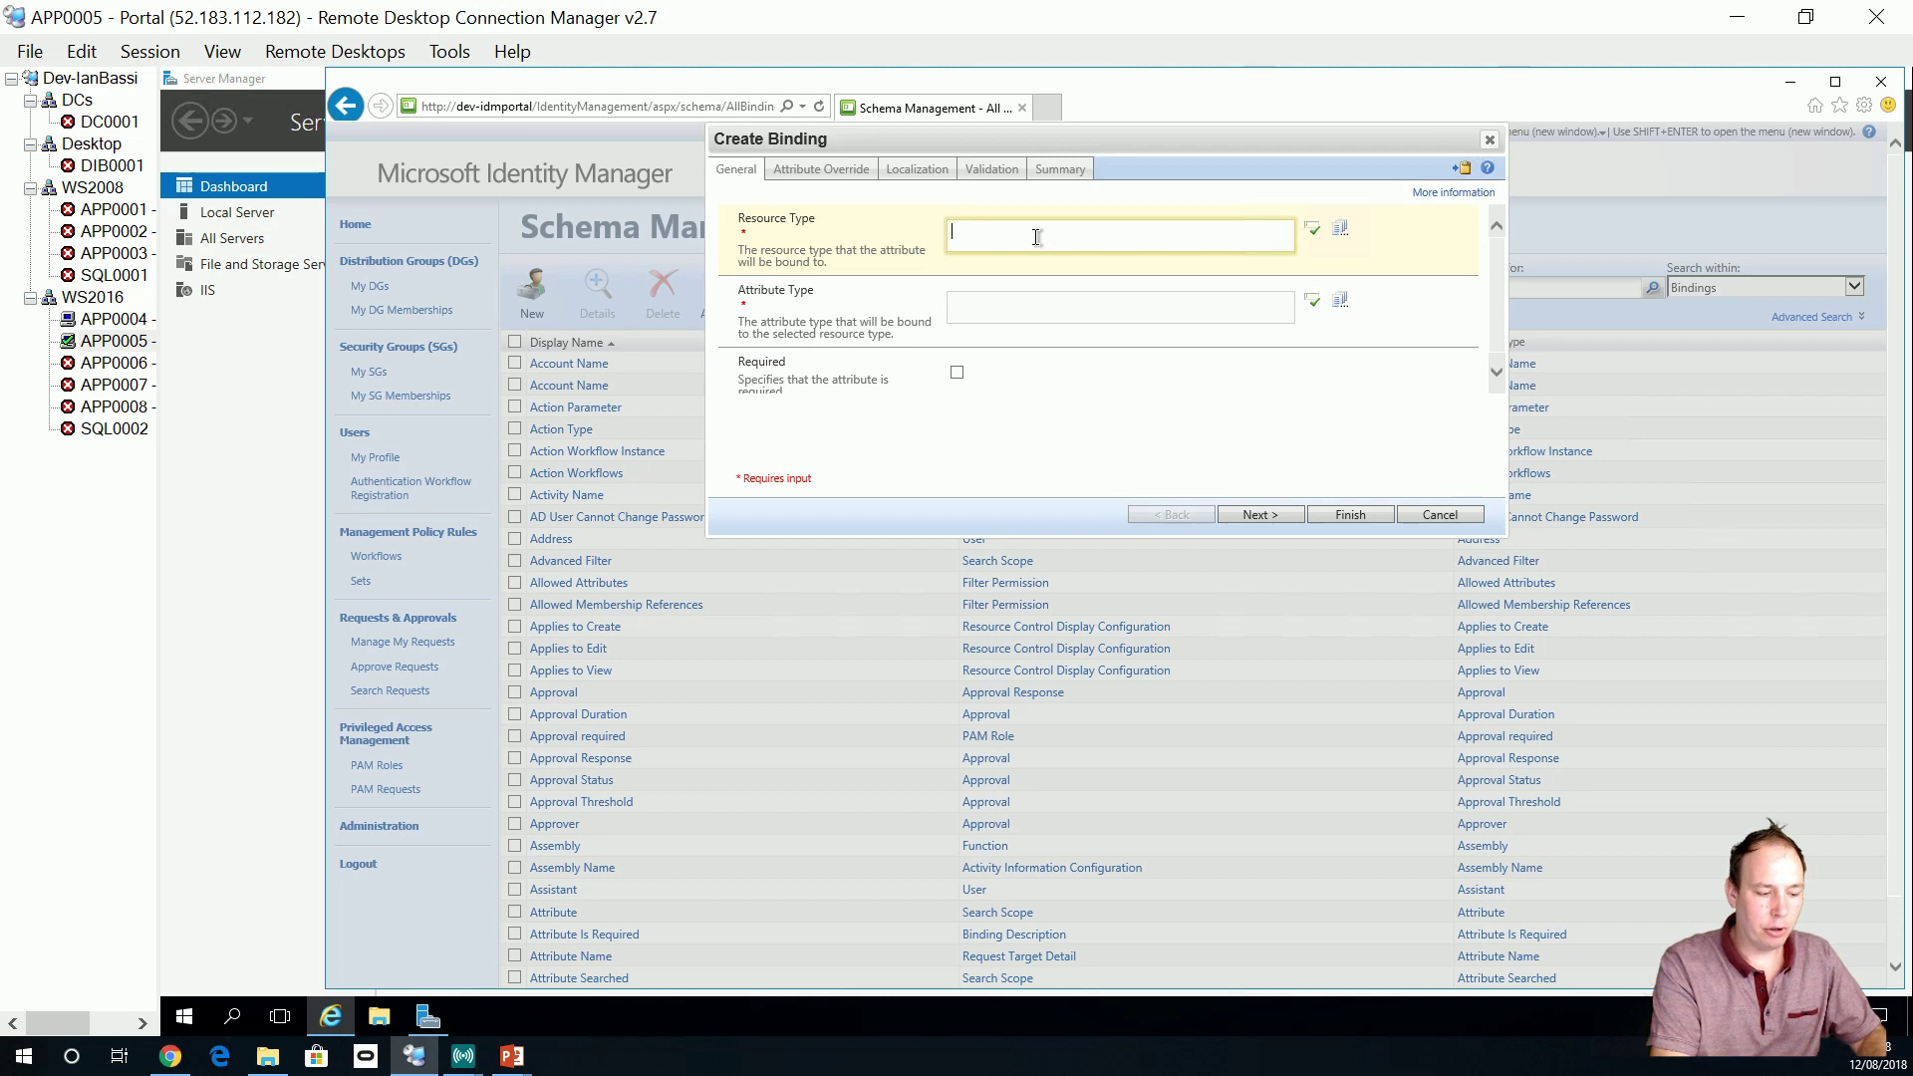
text(User)
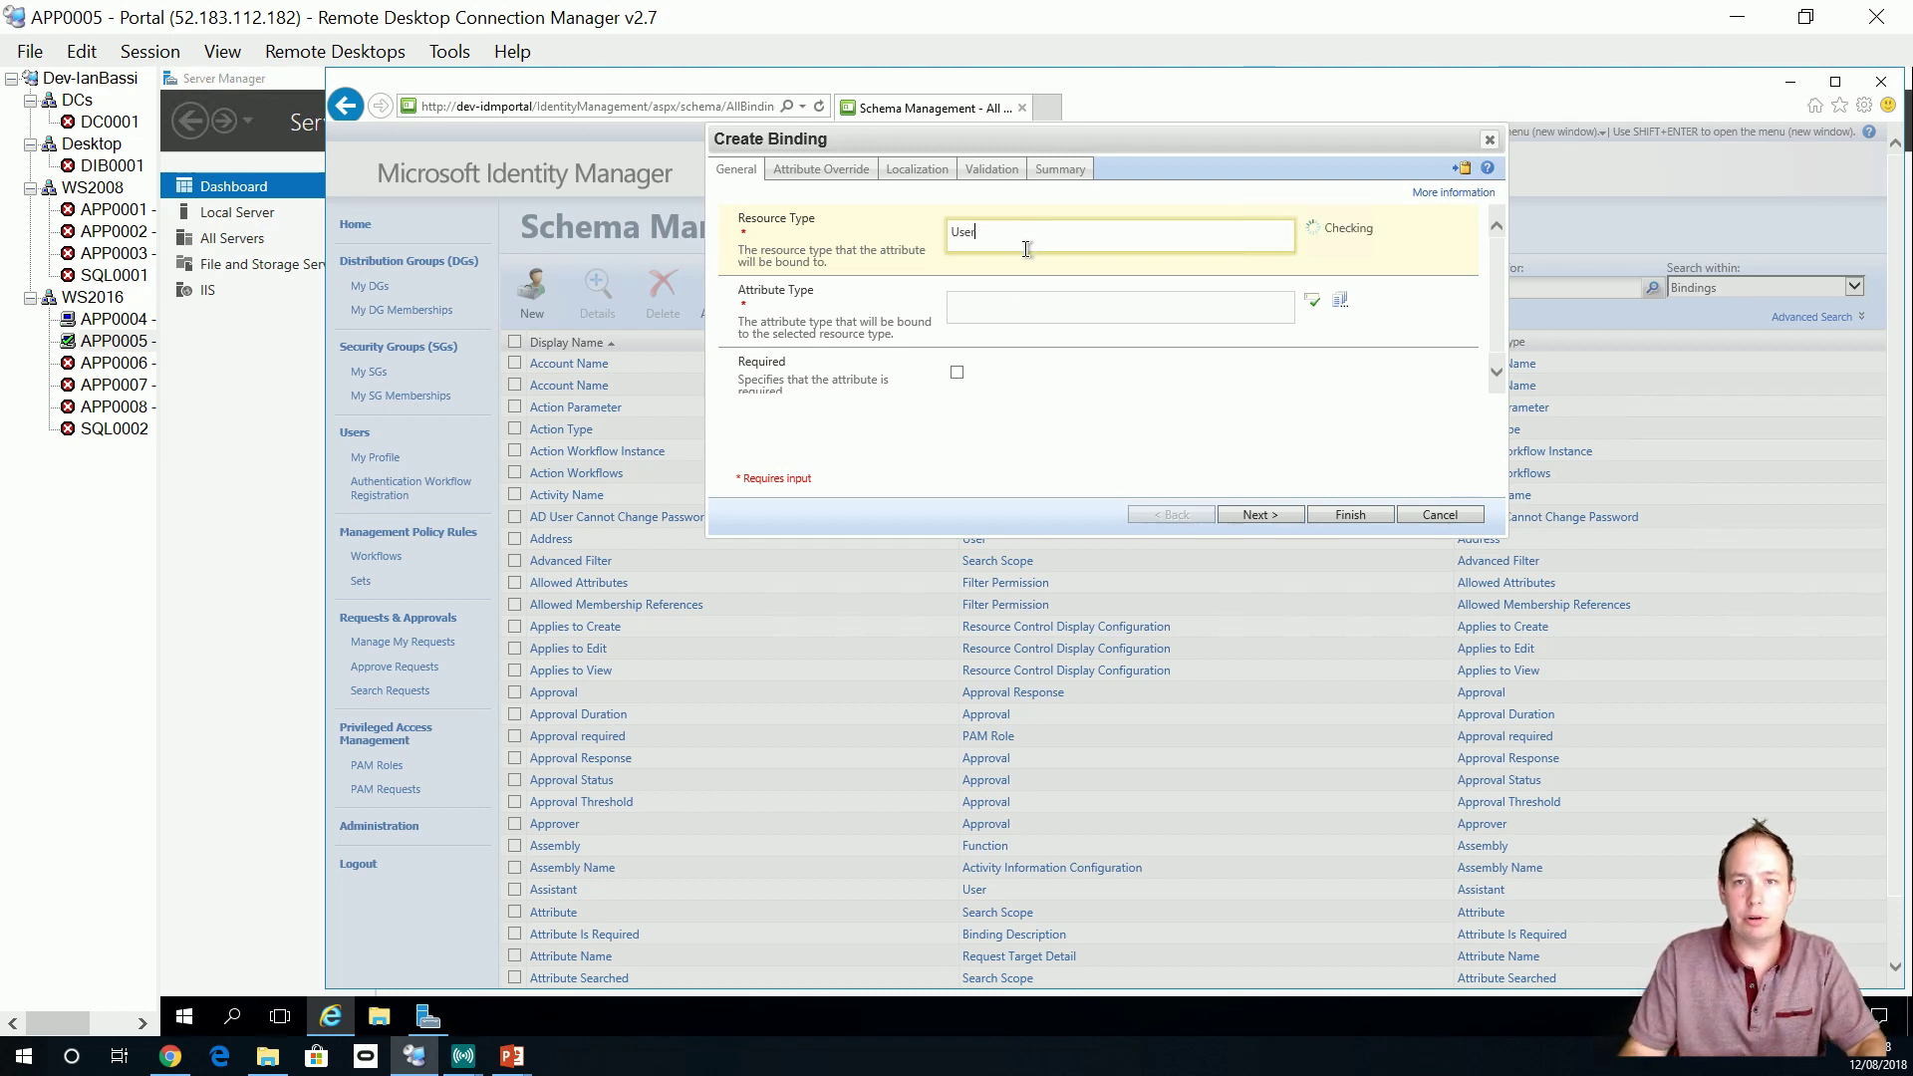
click(1017, 307)
text(TestBoolean2)
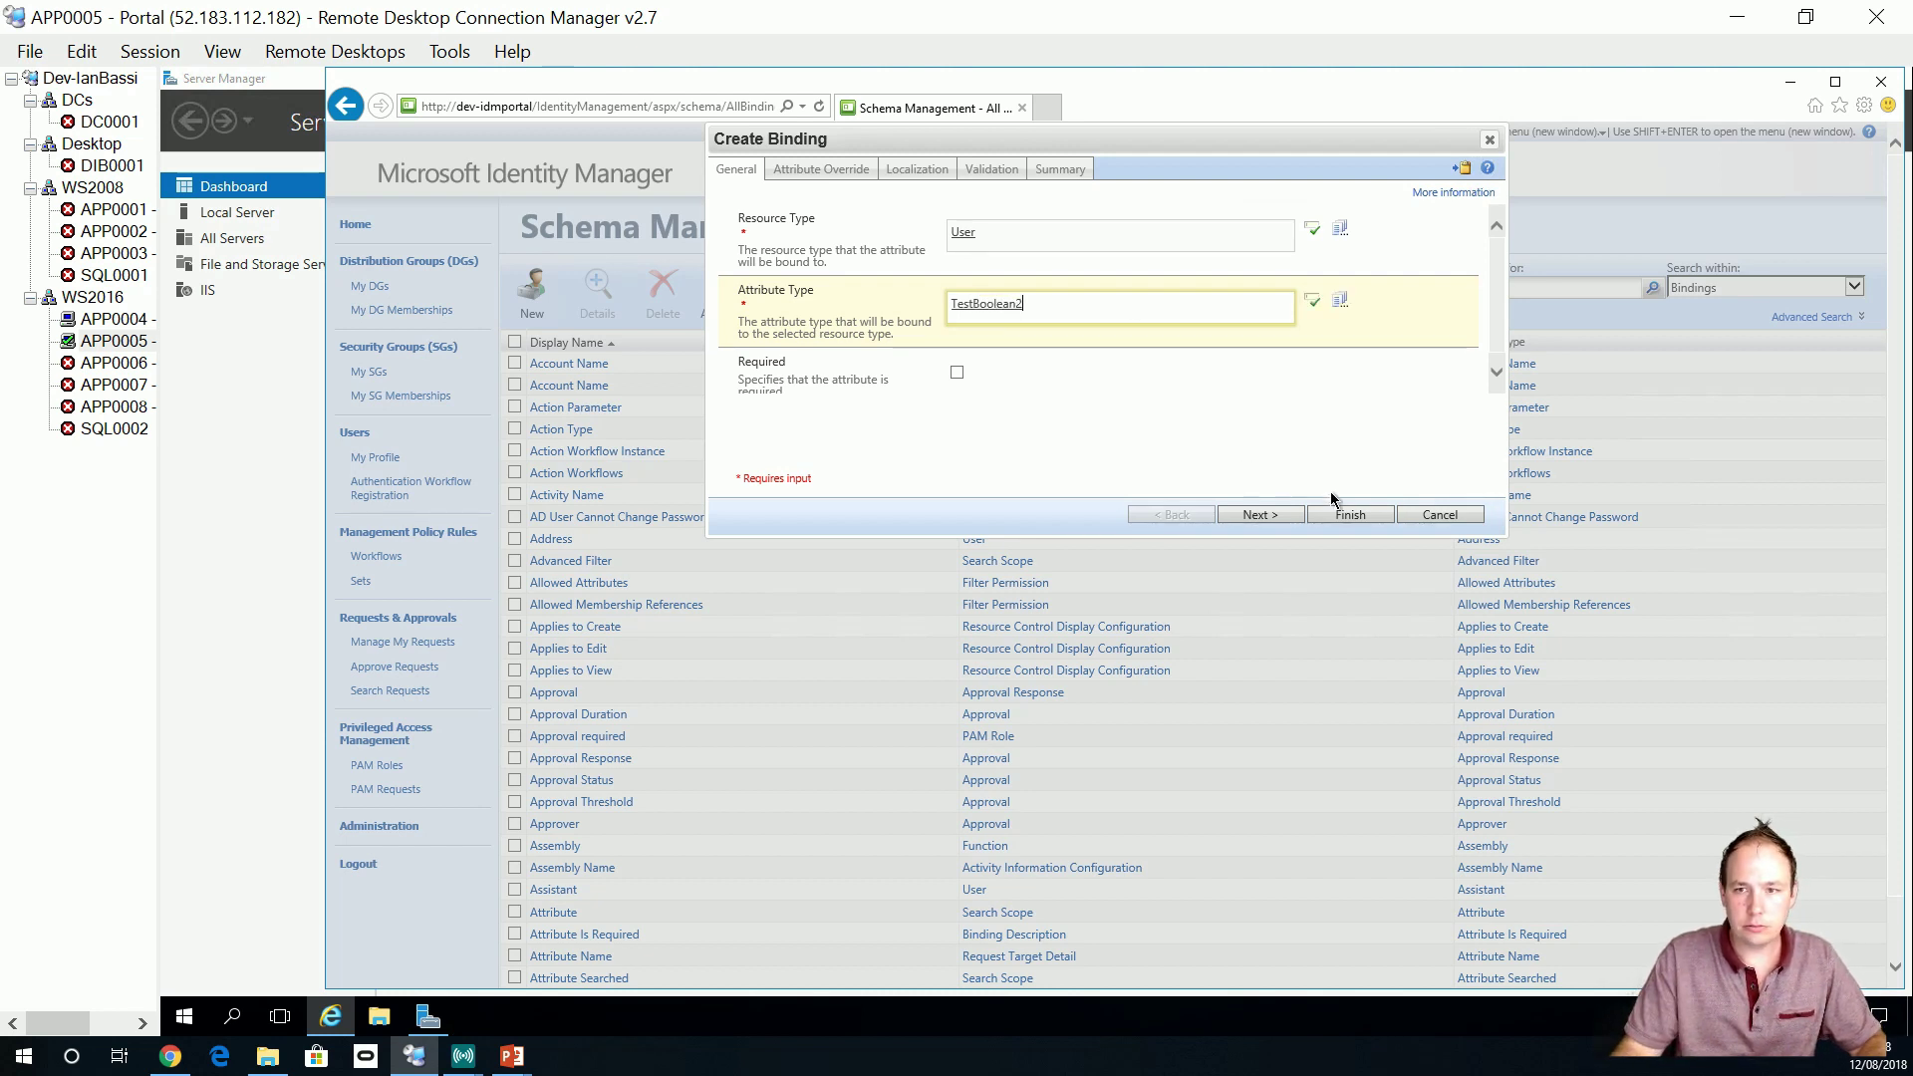
click(1349, 514)
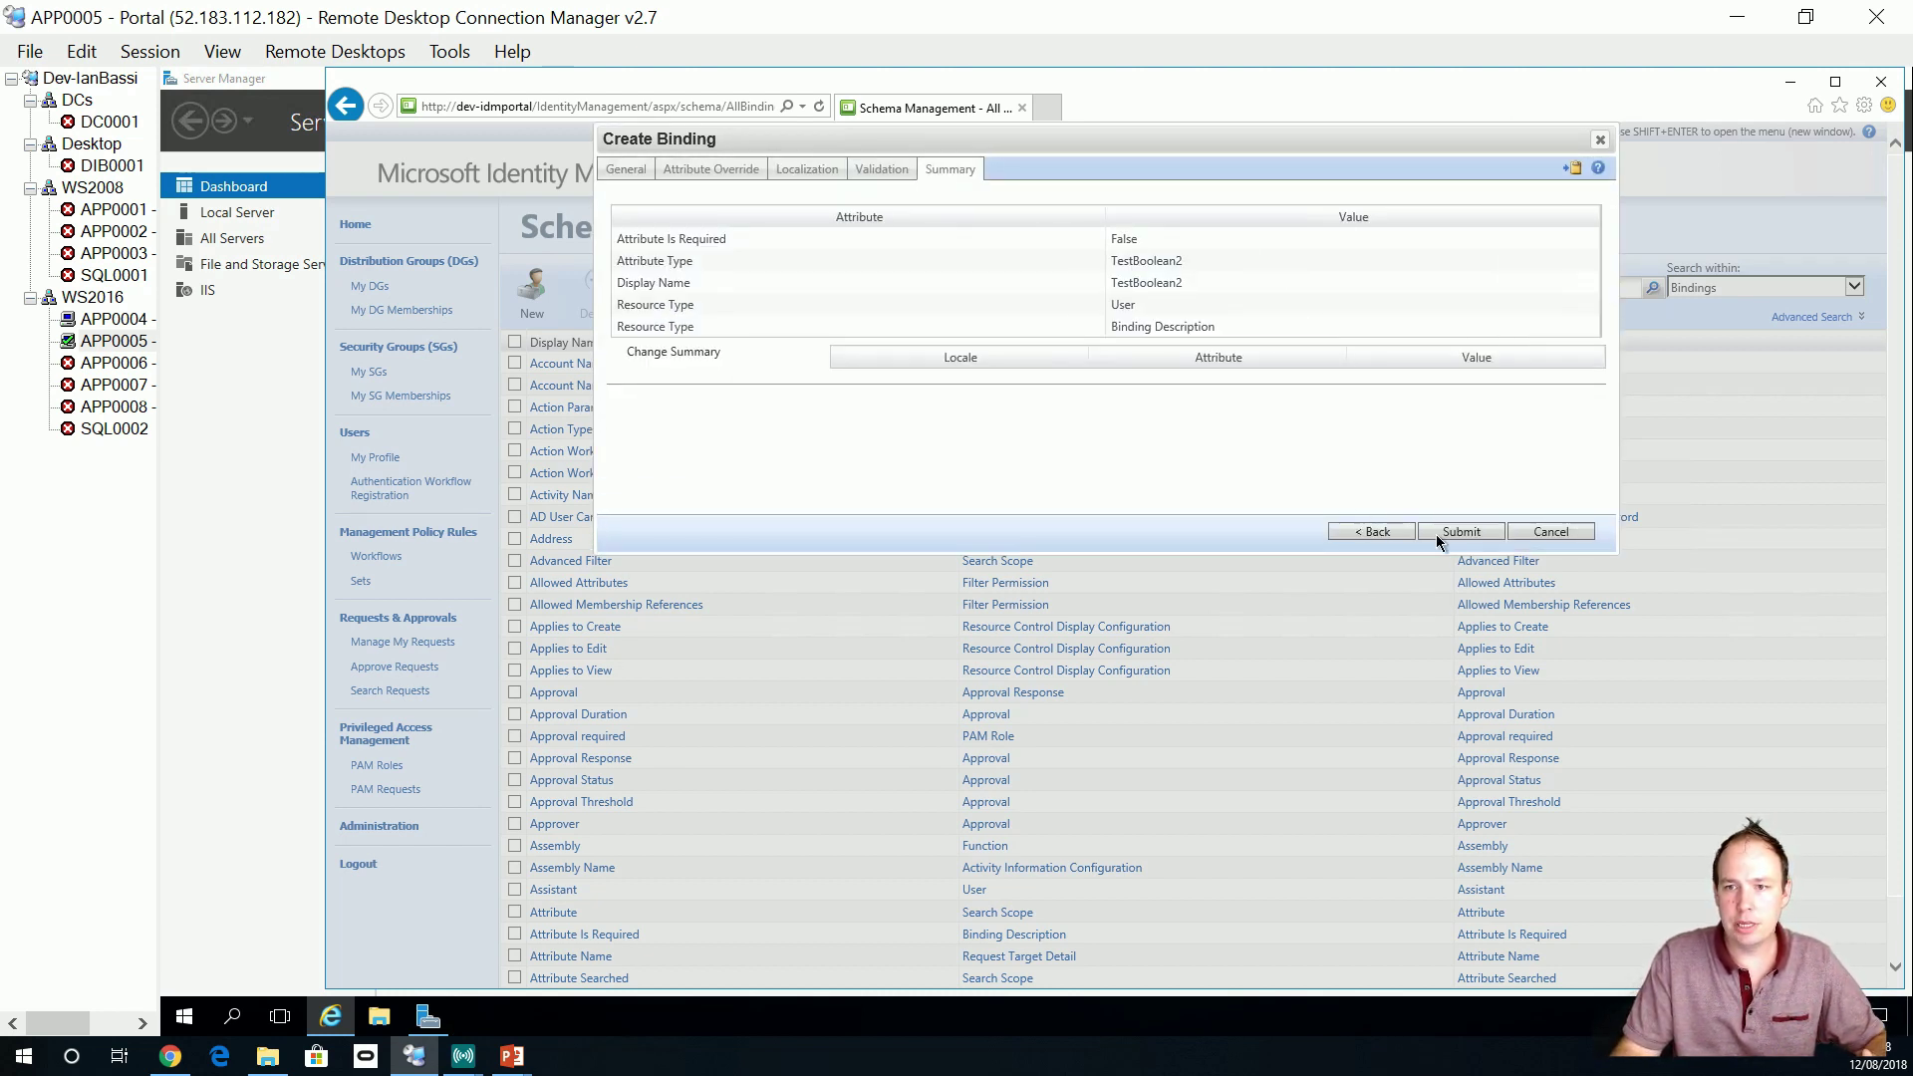
click(1461, 532)
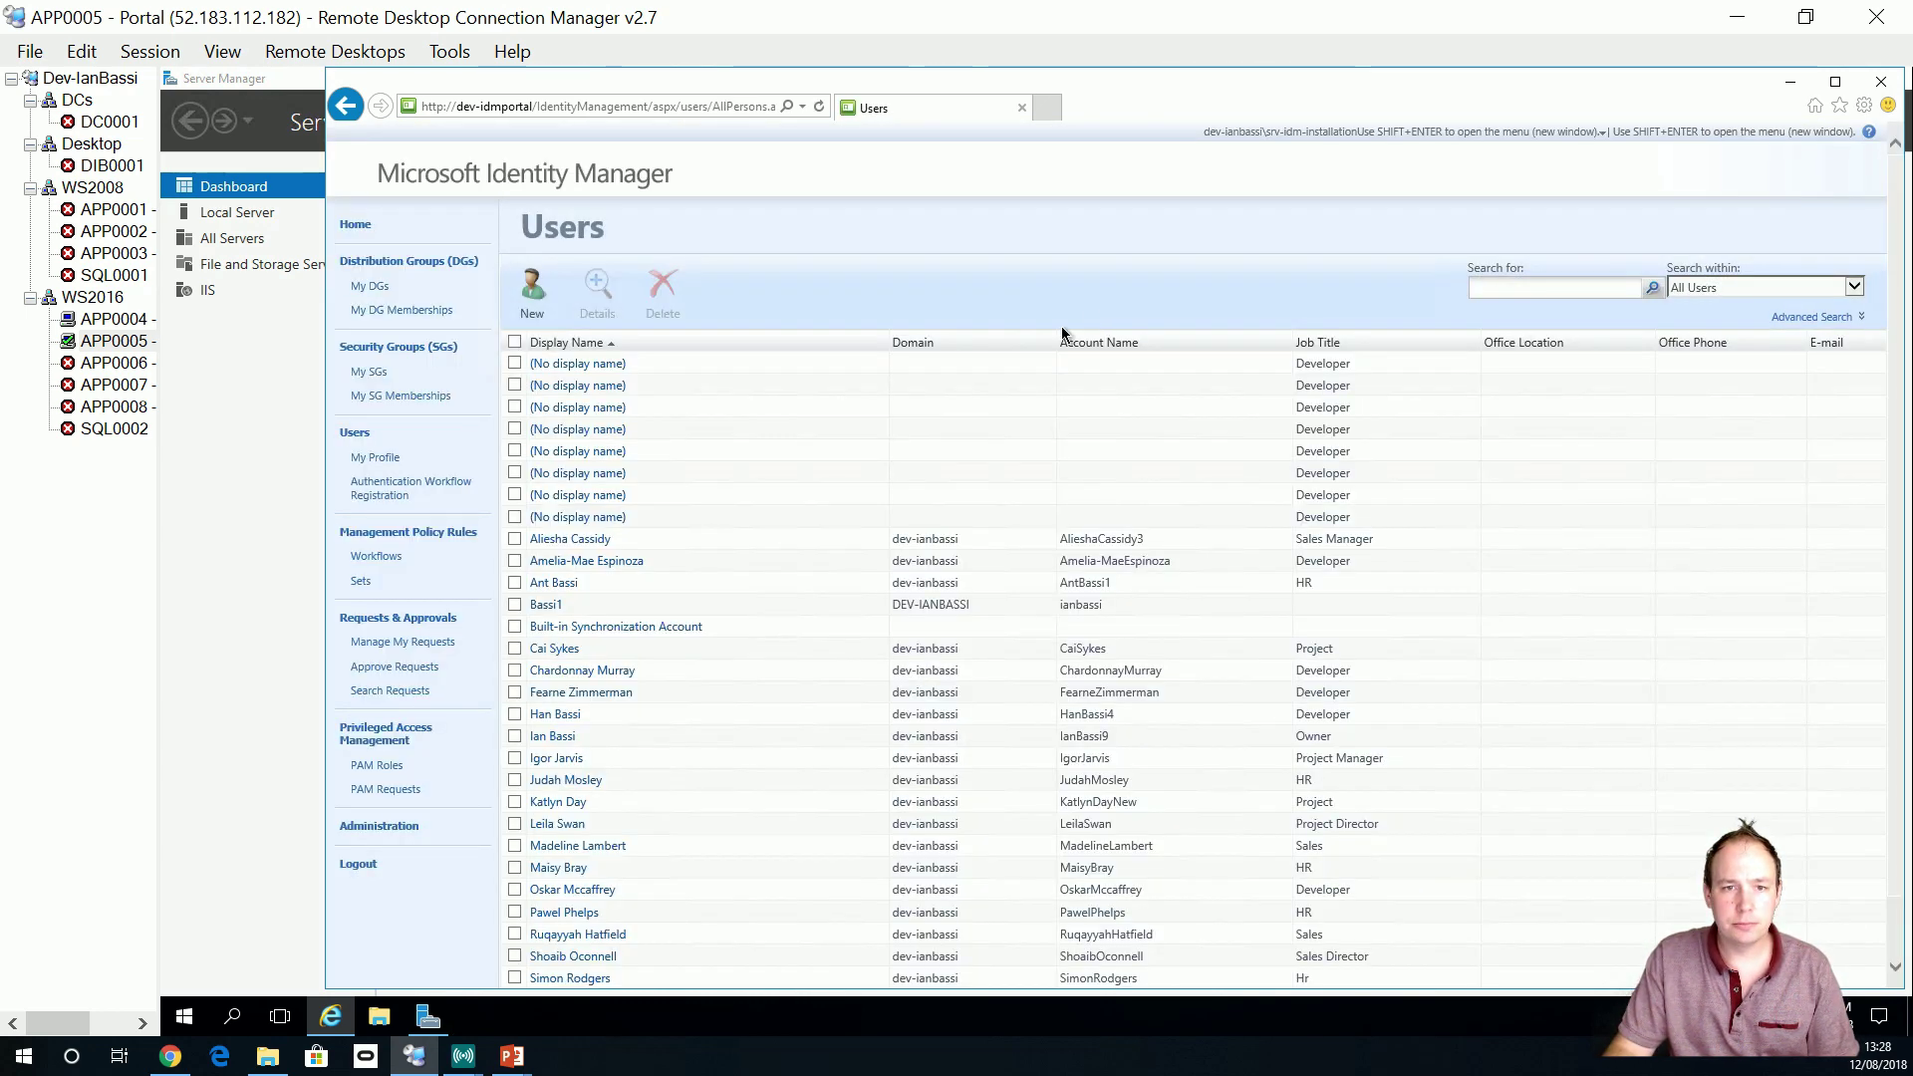
Check the Project Manager user's extended attributes in advanced view for TestBoolean2 and preview the attribute changes.
click(596, 760)
click(1267, 902)
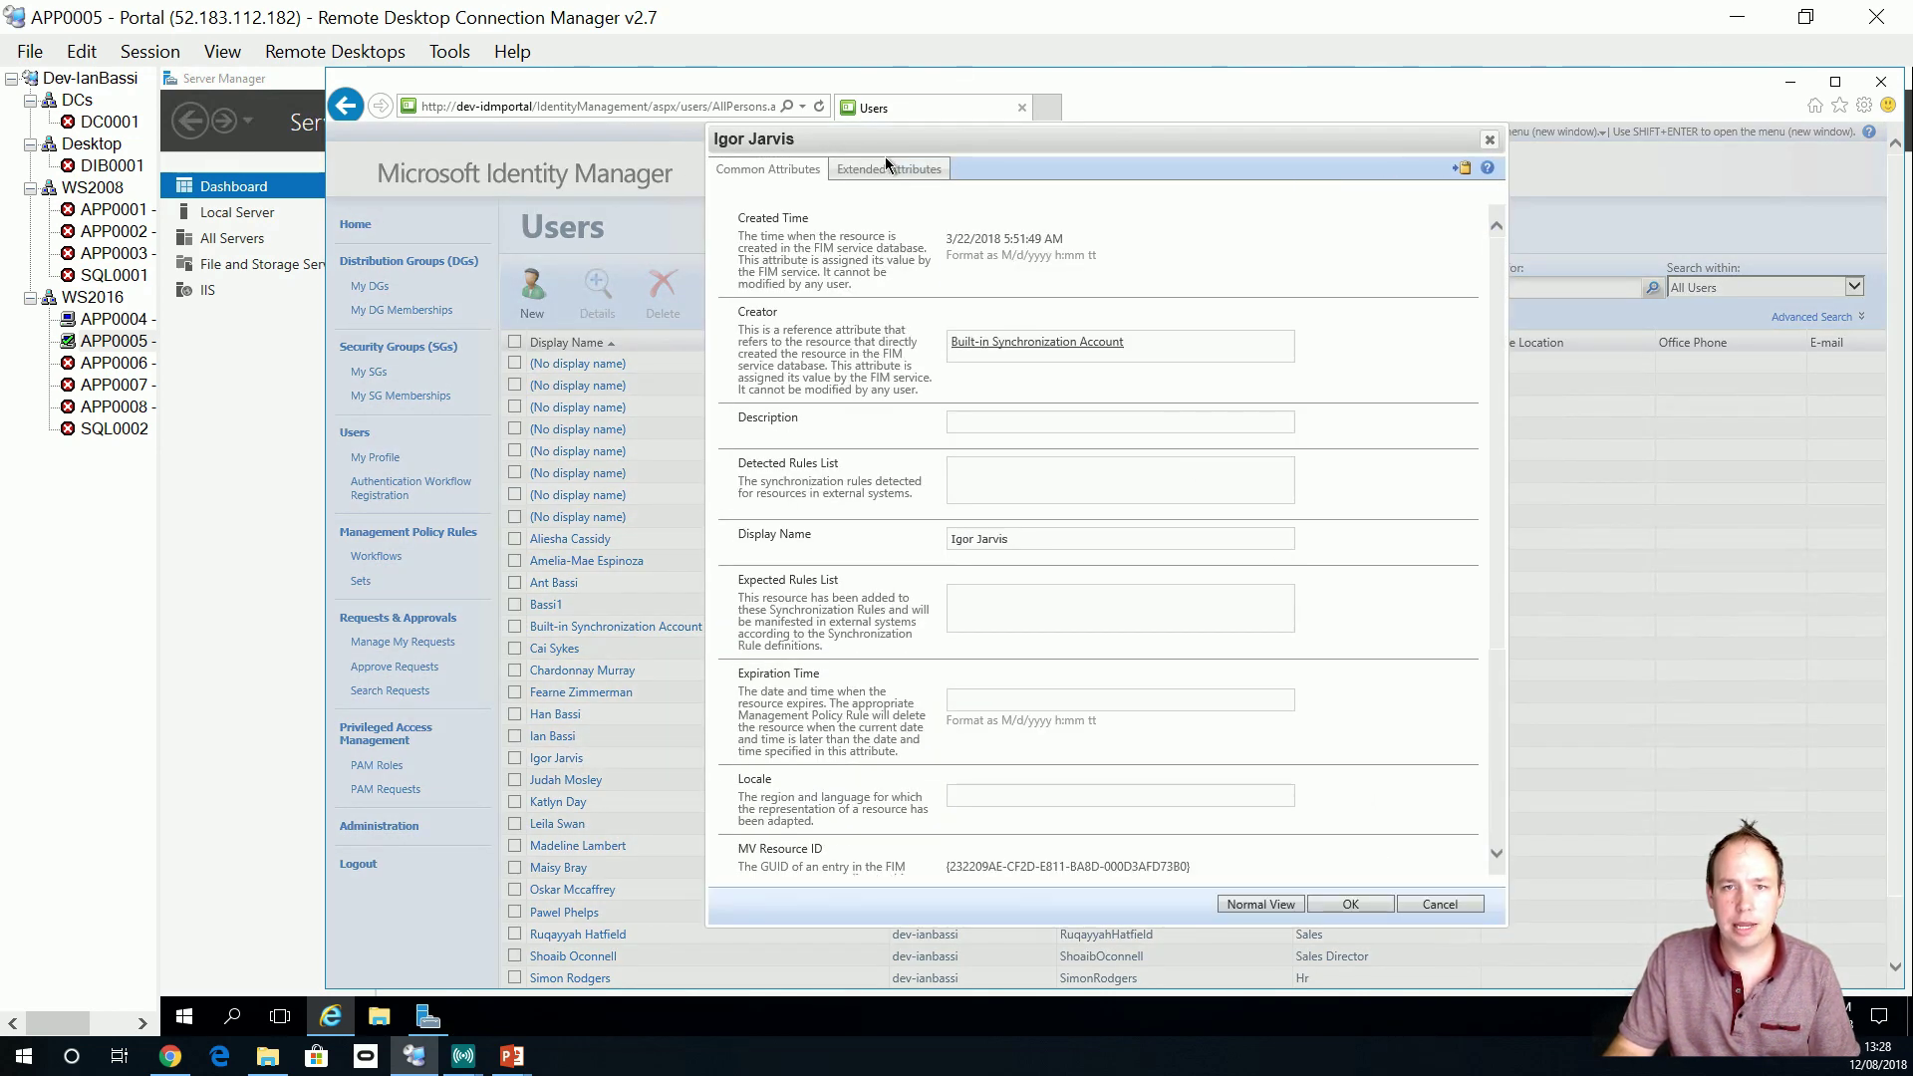
click(888, 167)
drag(1502, 259, 1457, 744)
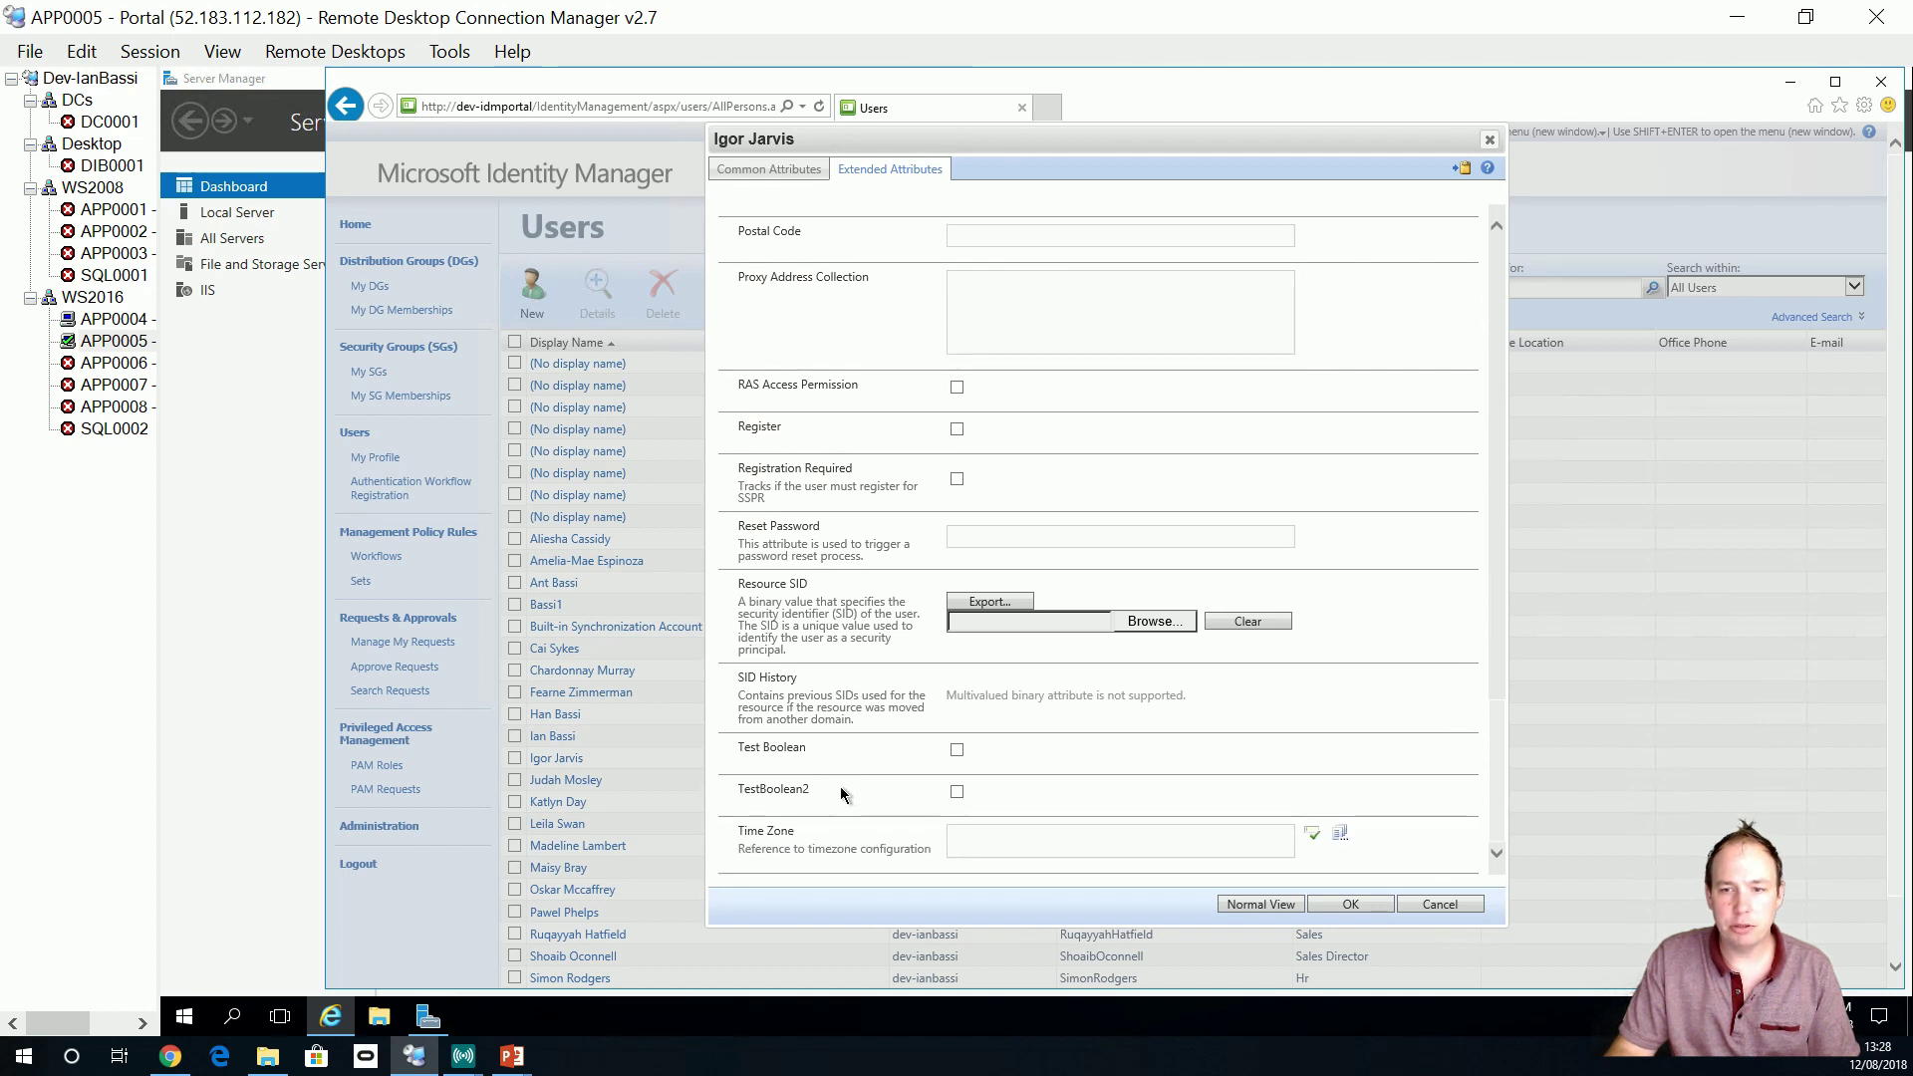
click(1357, 905)
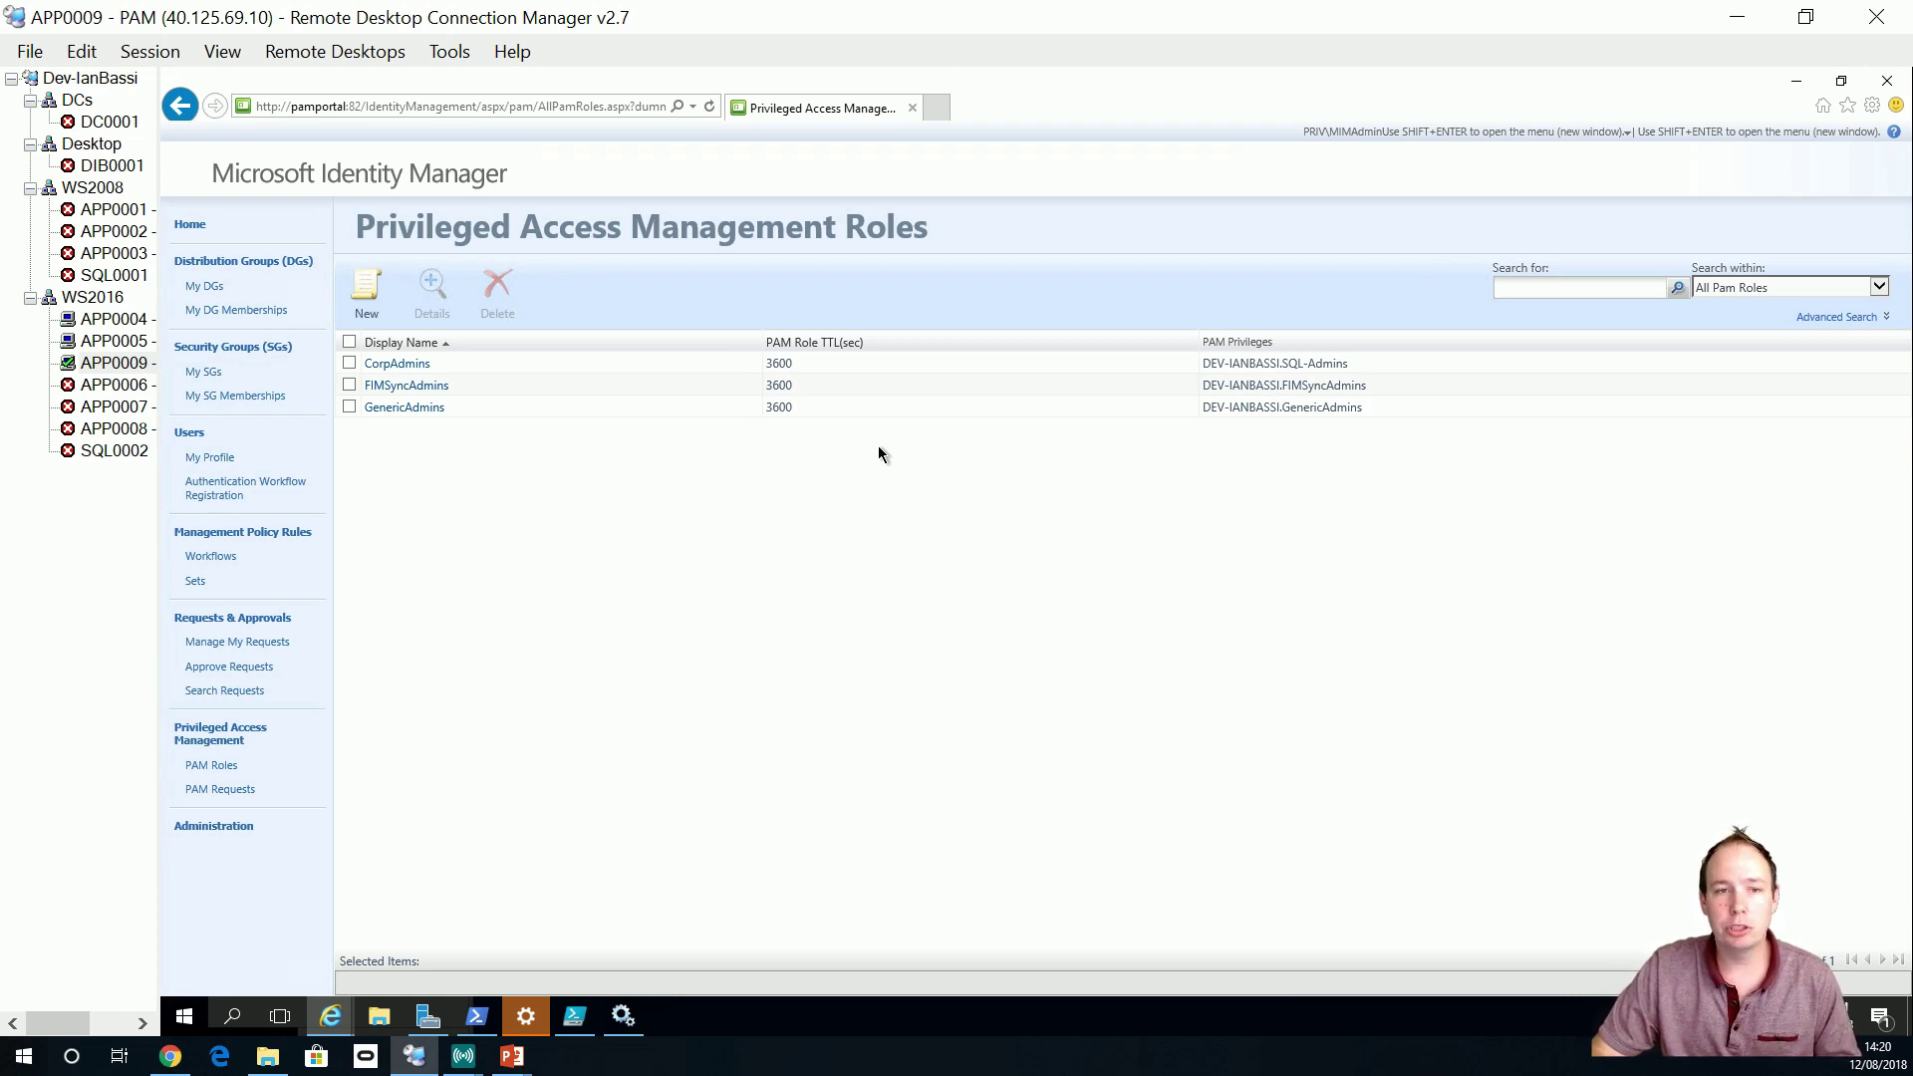
Examine the approval settings and owners in the GenericAdmins PAM role's extended attributes, leaving the role unchanged.
click(406, 409)
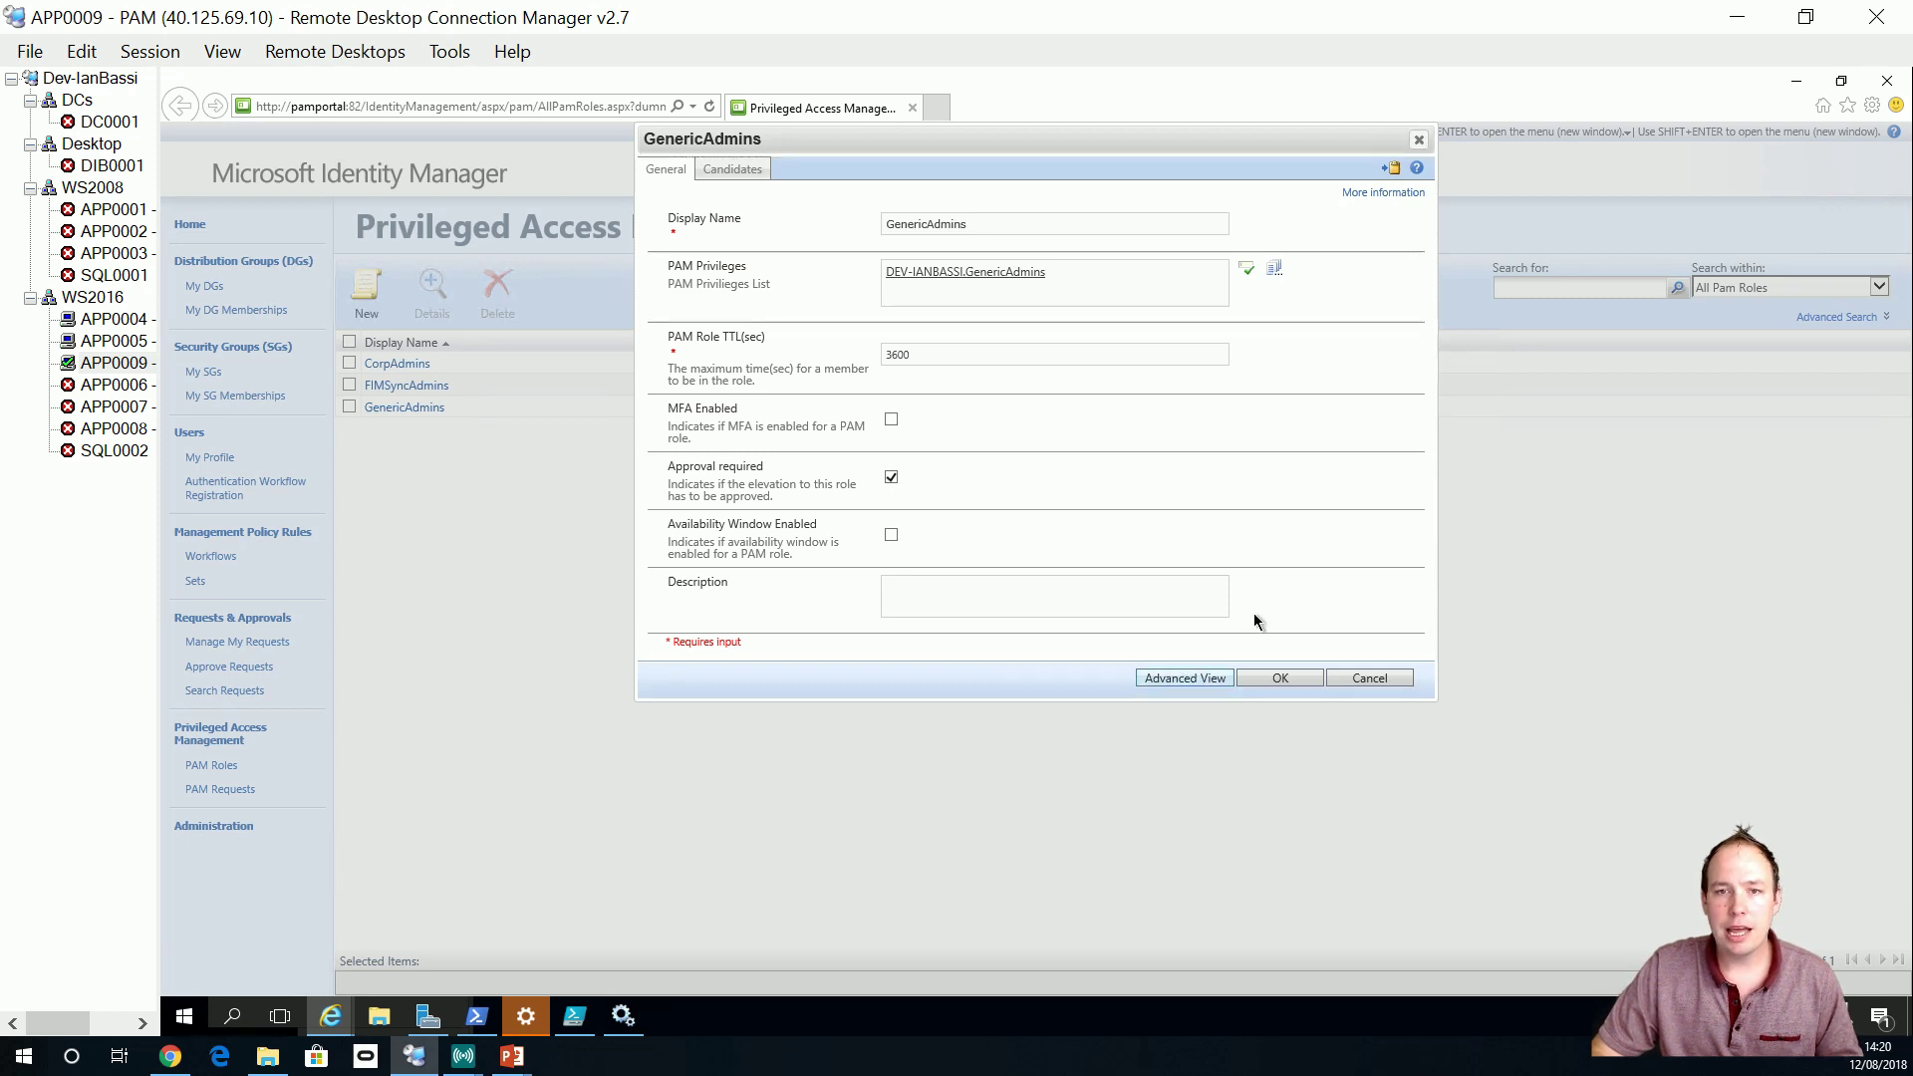
click(1196, 678)
click(843, 175)
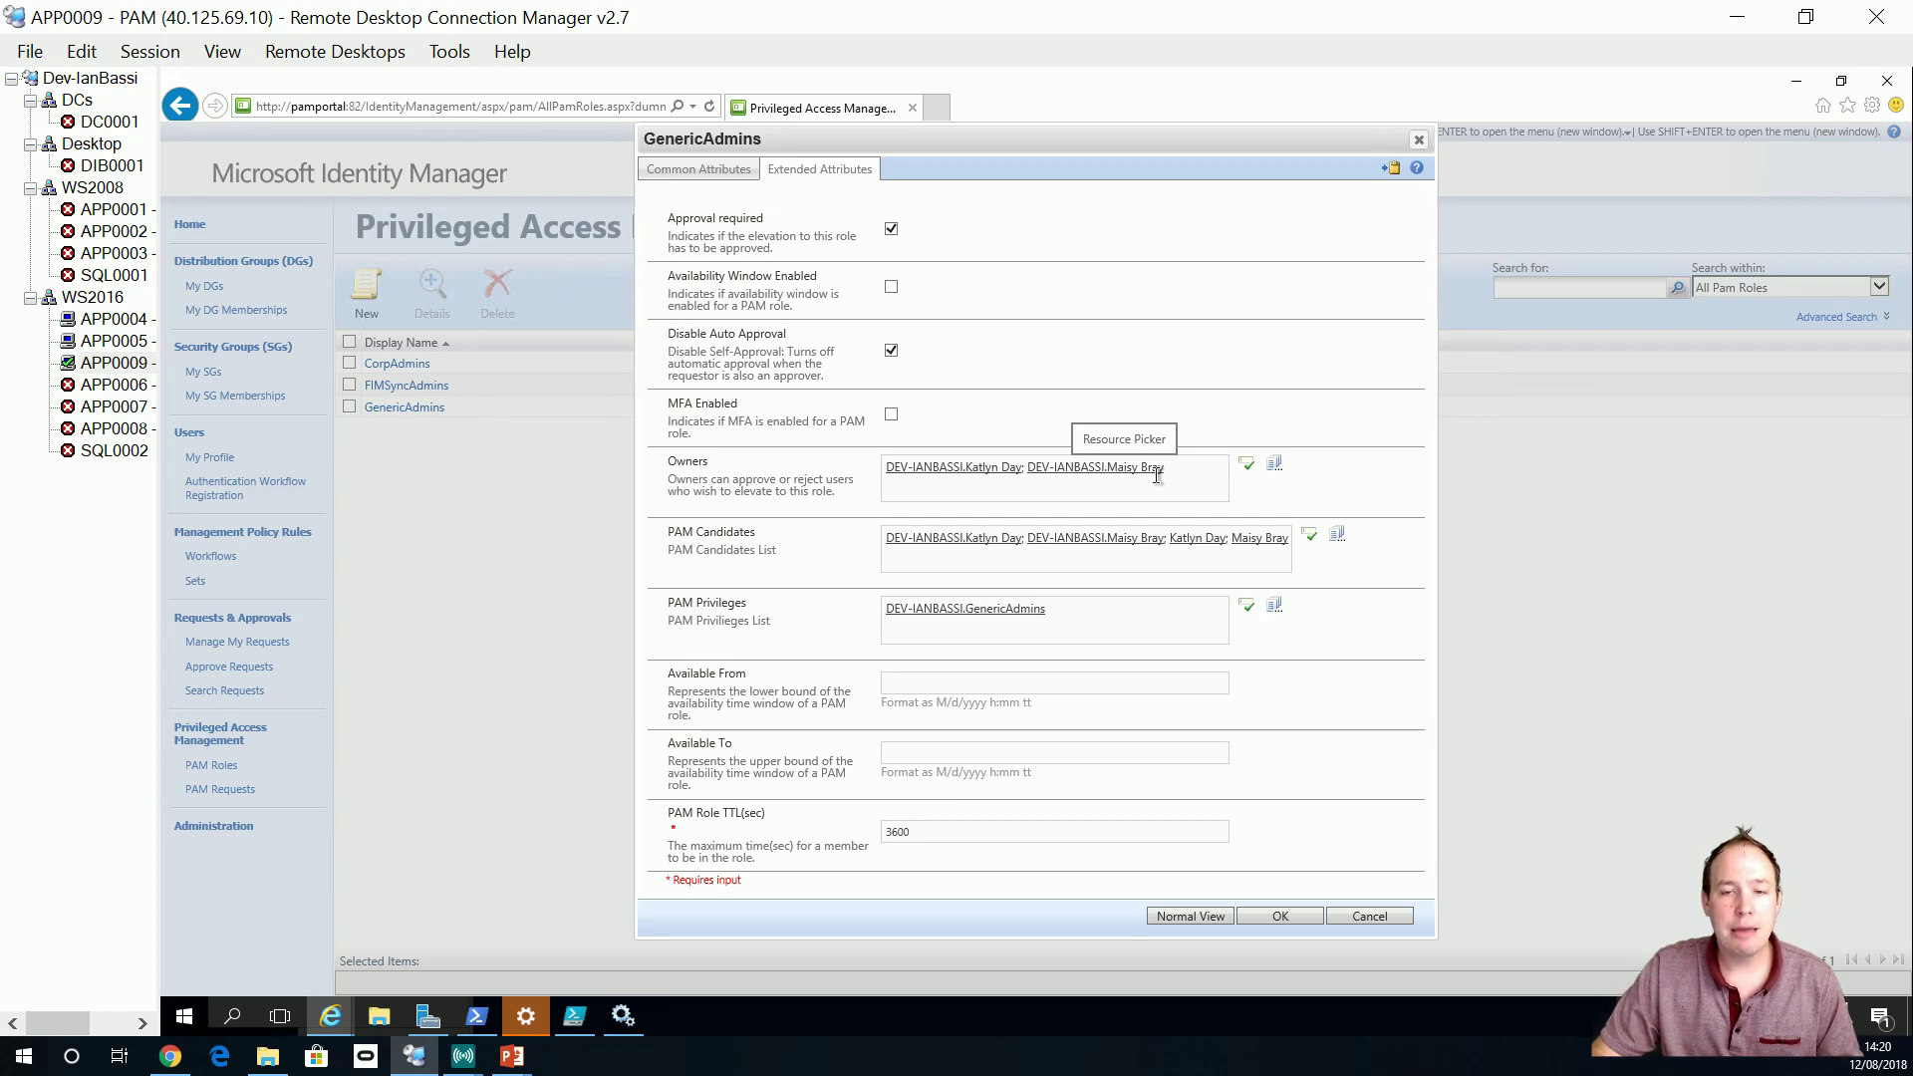
click(1380, 915)
Examine the approval settings and owners in the FIMSyncAdmins PAM role's extended attributes, leaving the role unchanged.
click(423, 389)
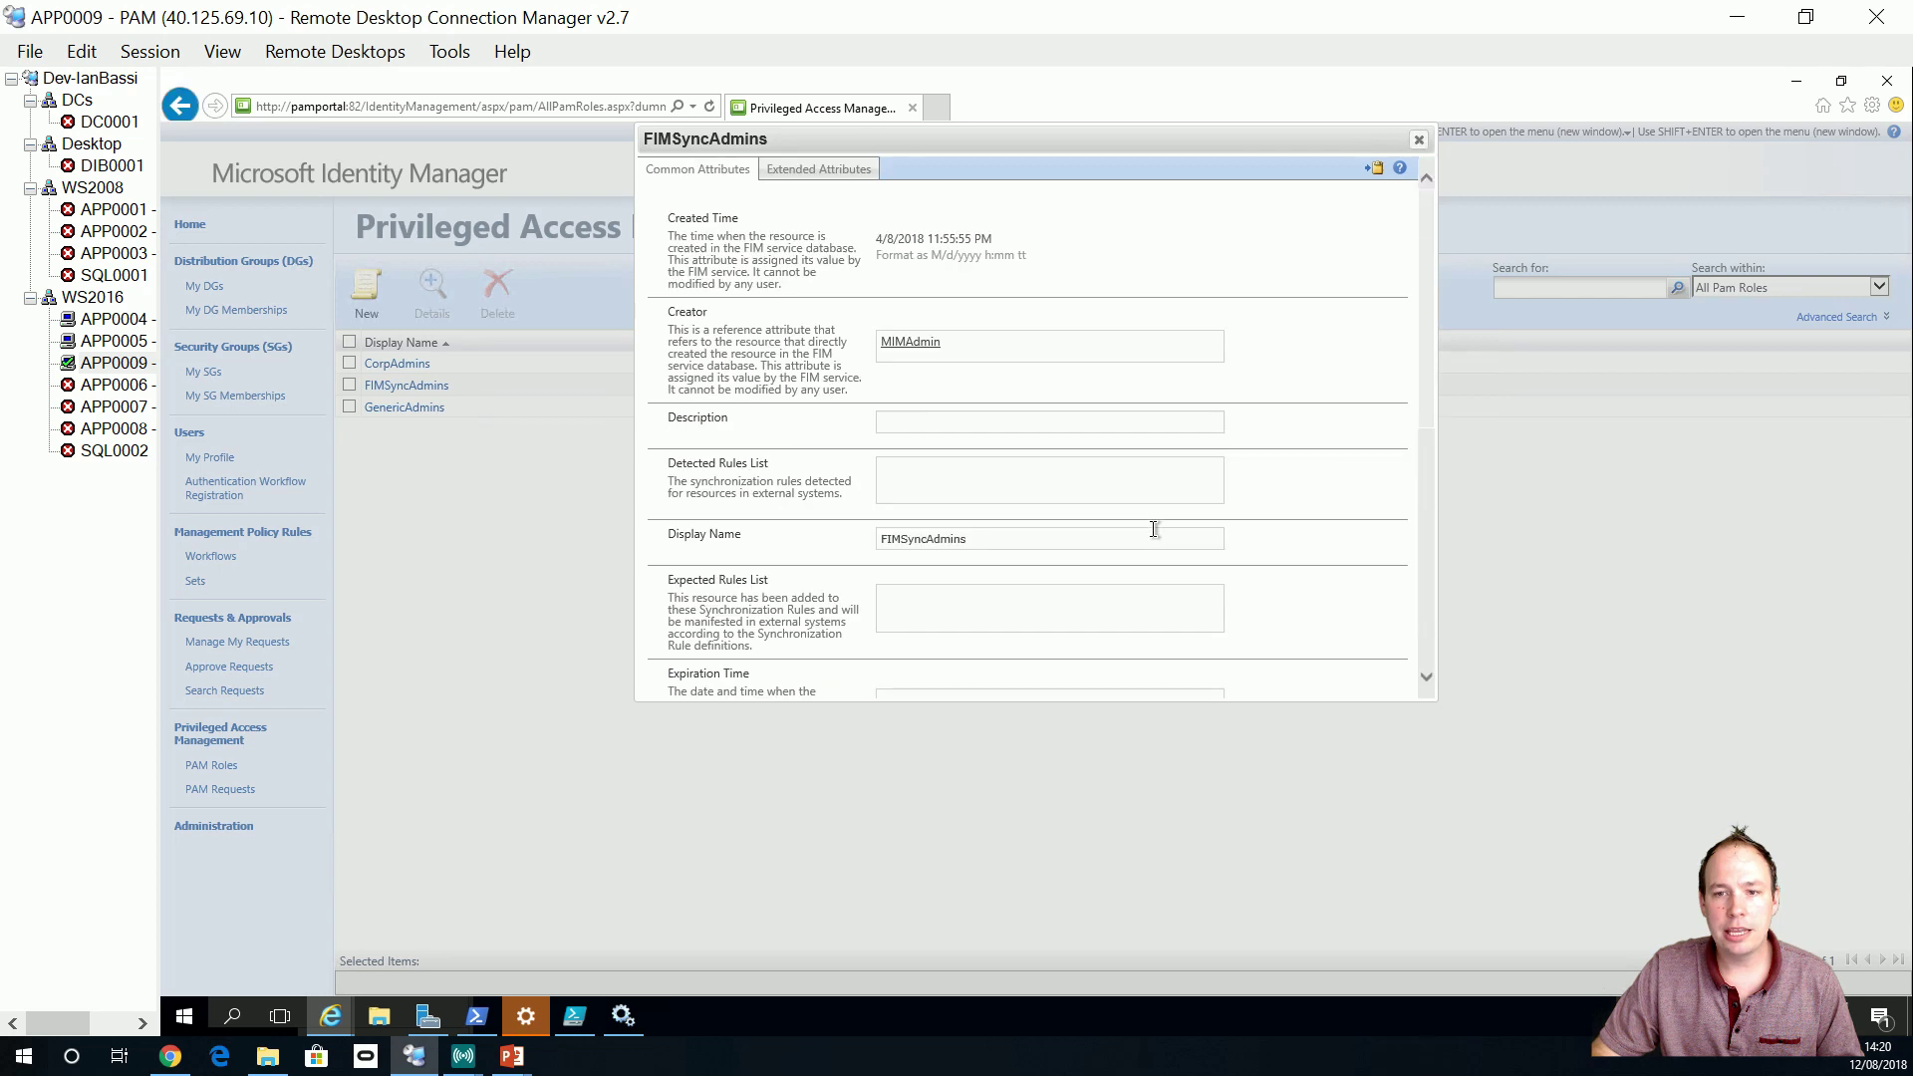
click(820, 176)
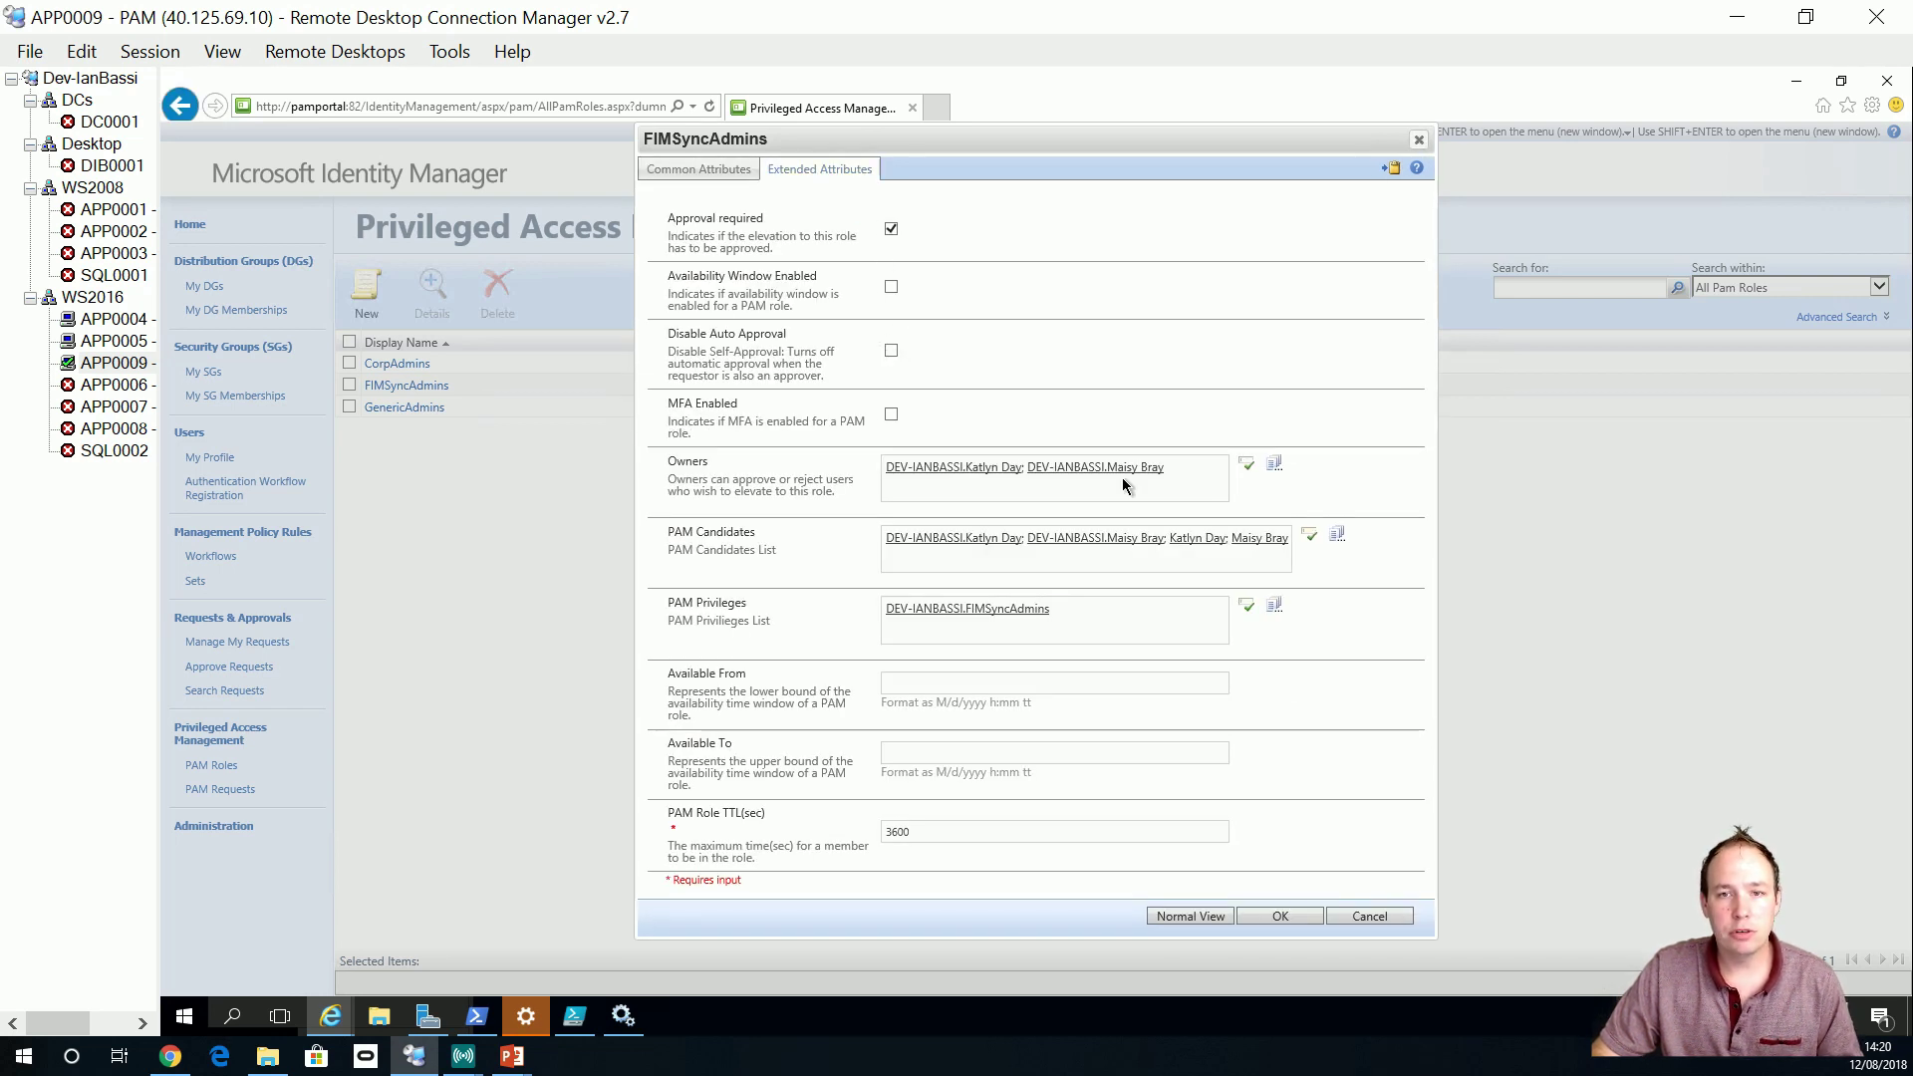
click(1367, 916)
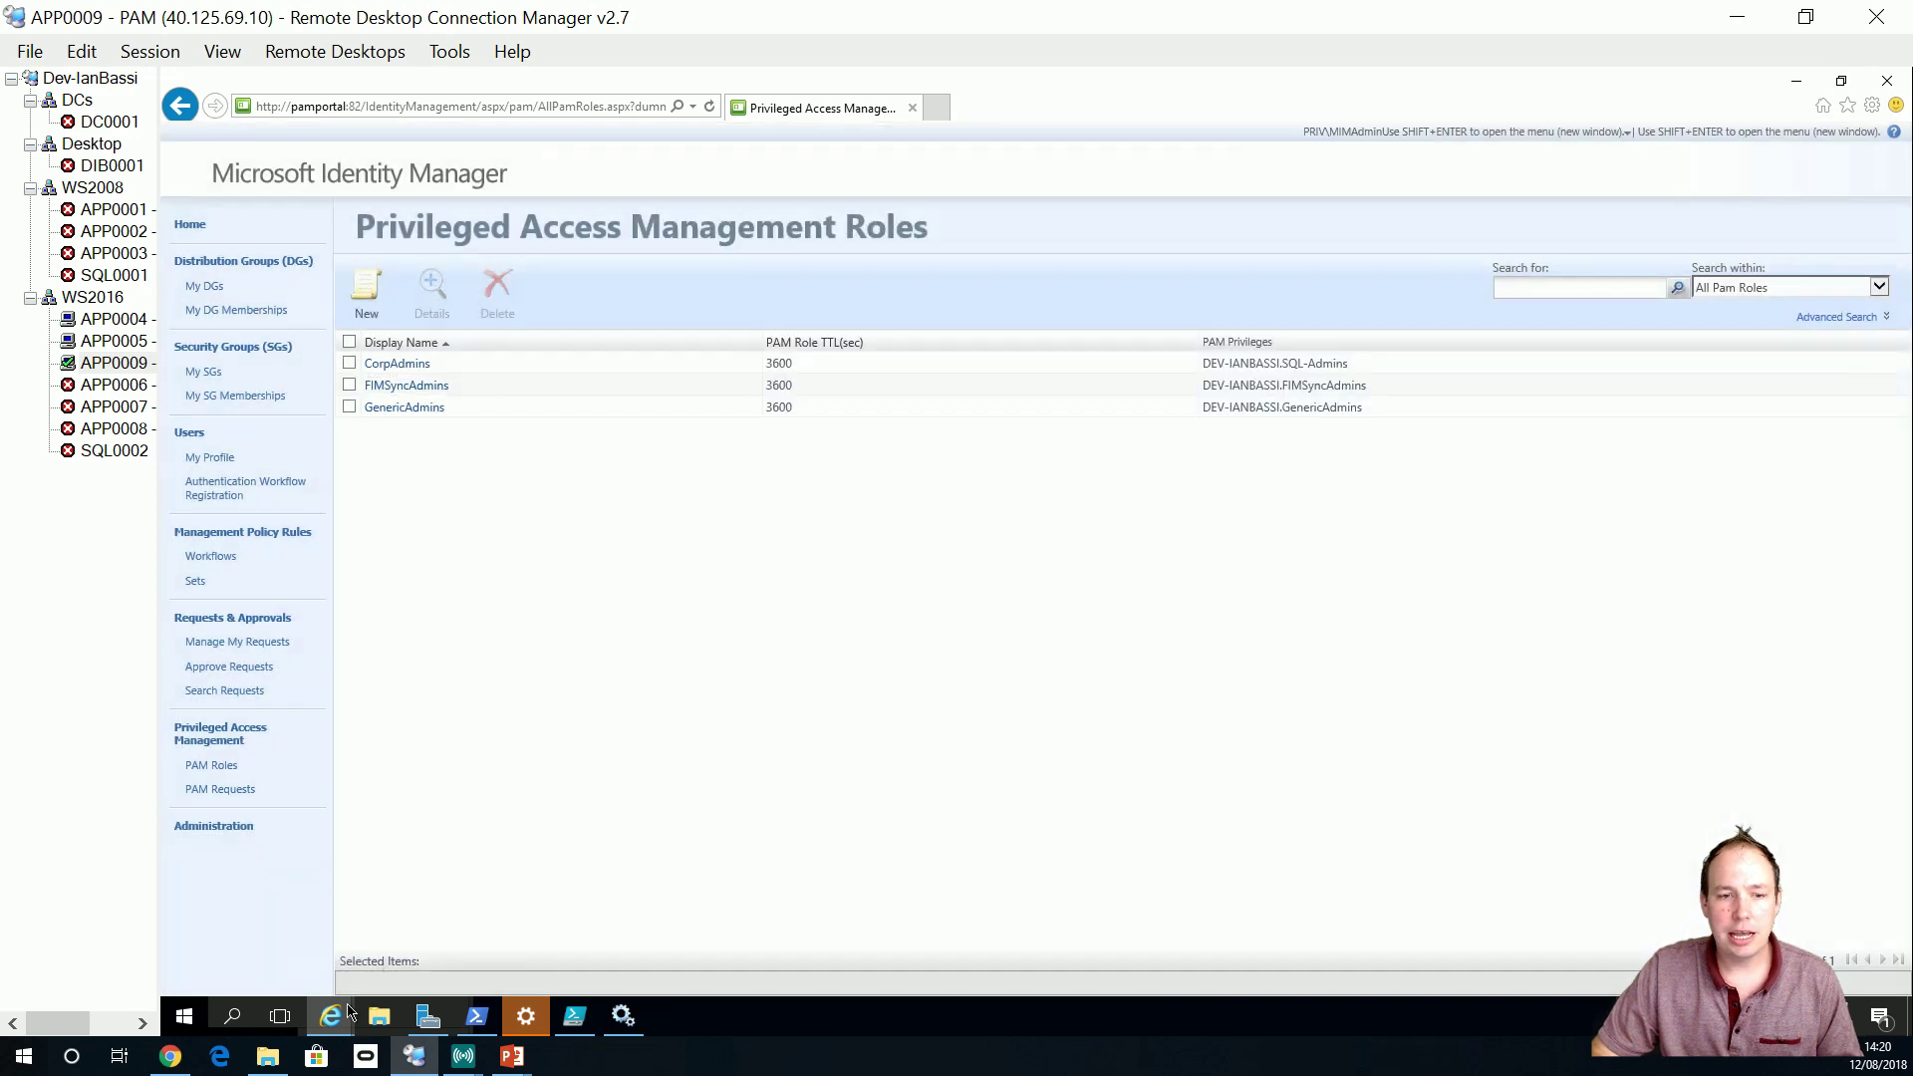
Switch to the PAM Portal and request activation of the FIMSyncAdmins and GenericAdmins roles with the optional fields left blank.
mouse_move(330, 1016)
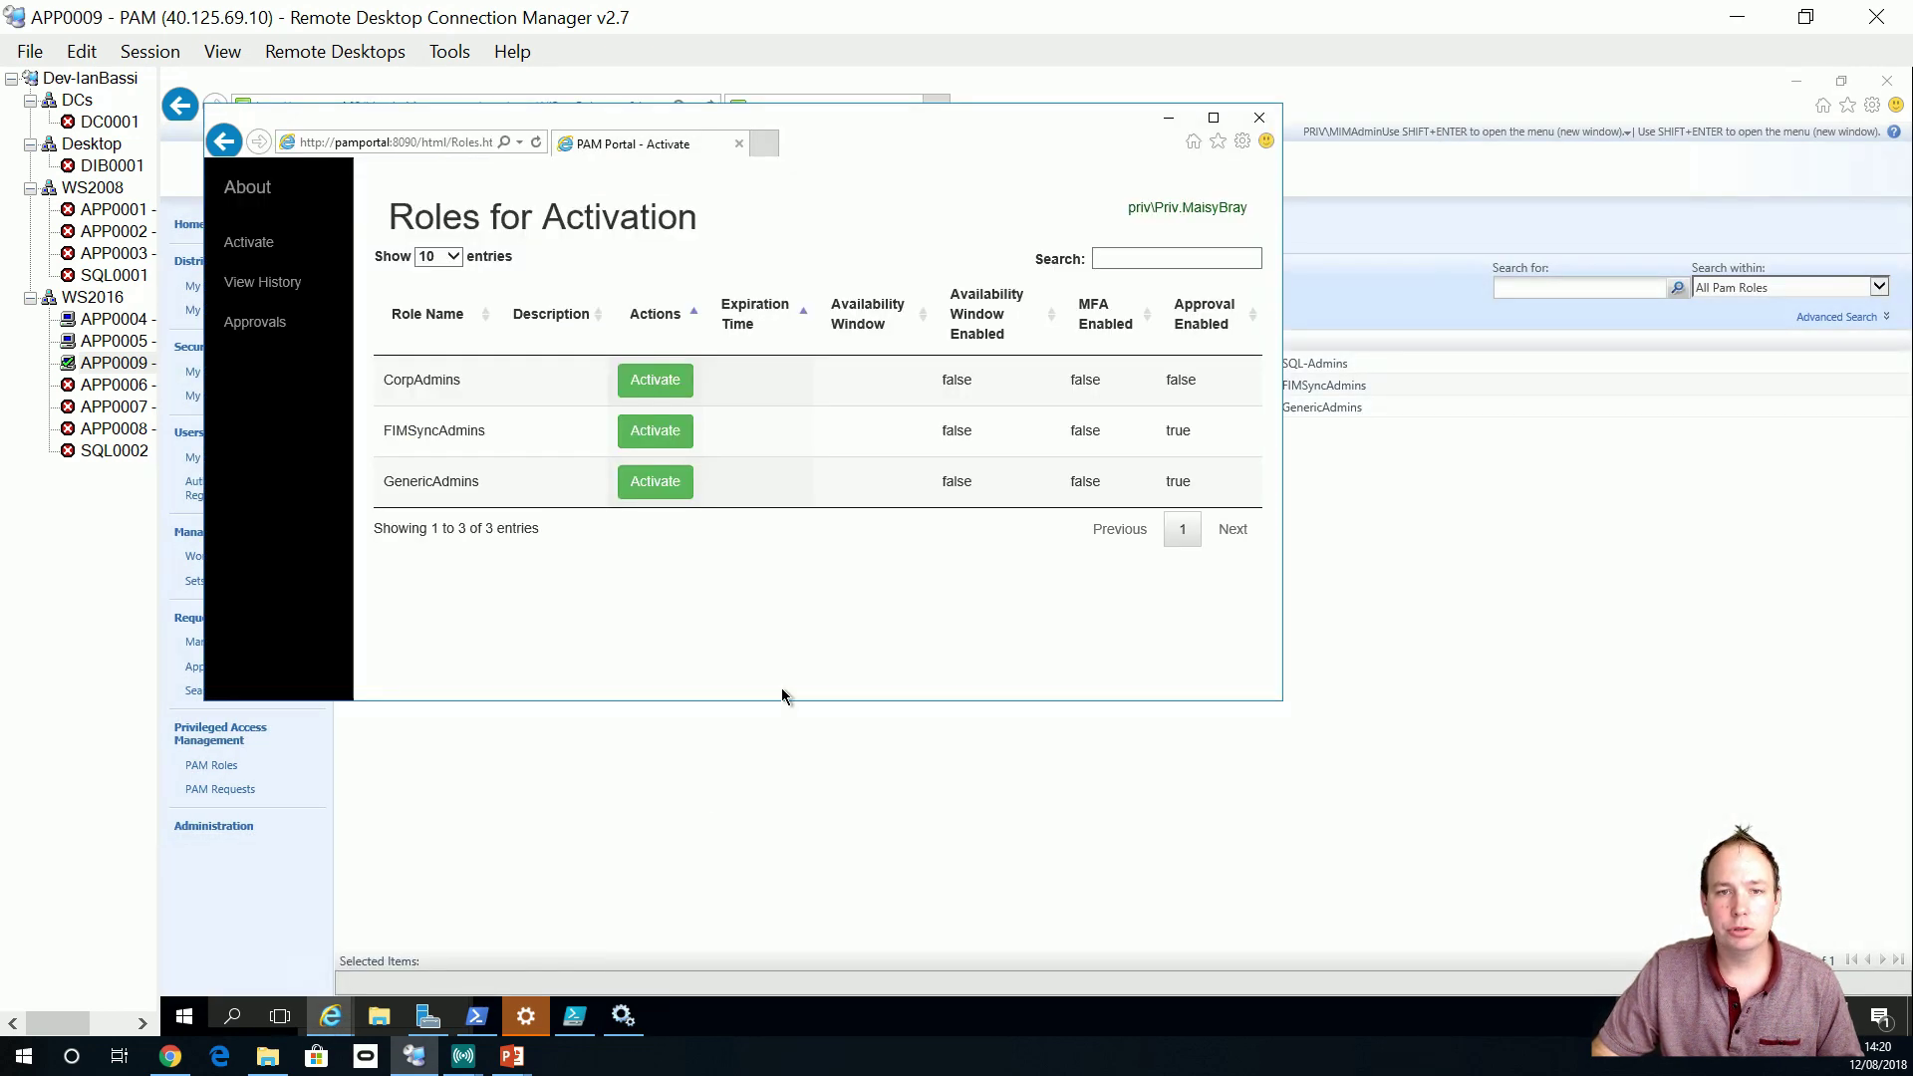
click(661, 431)
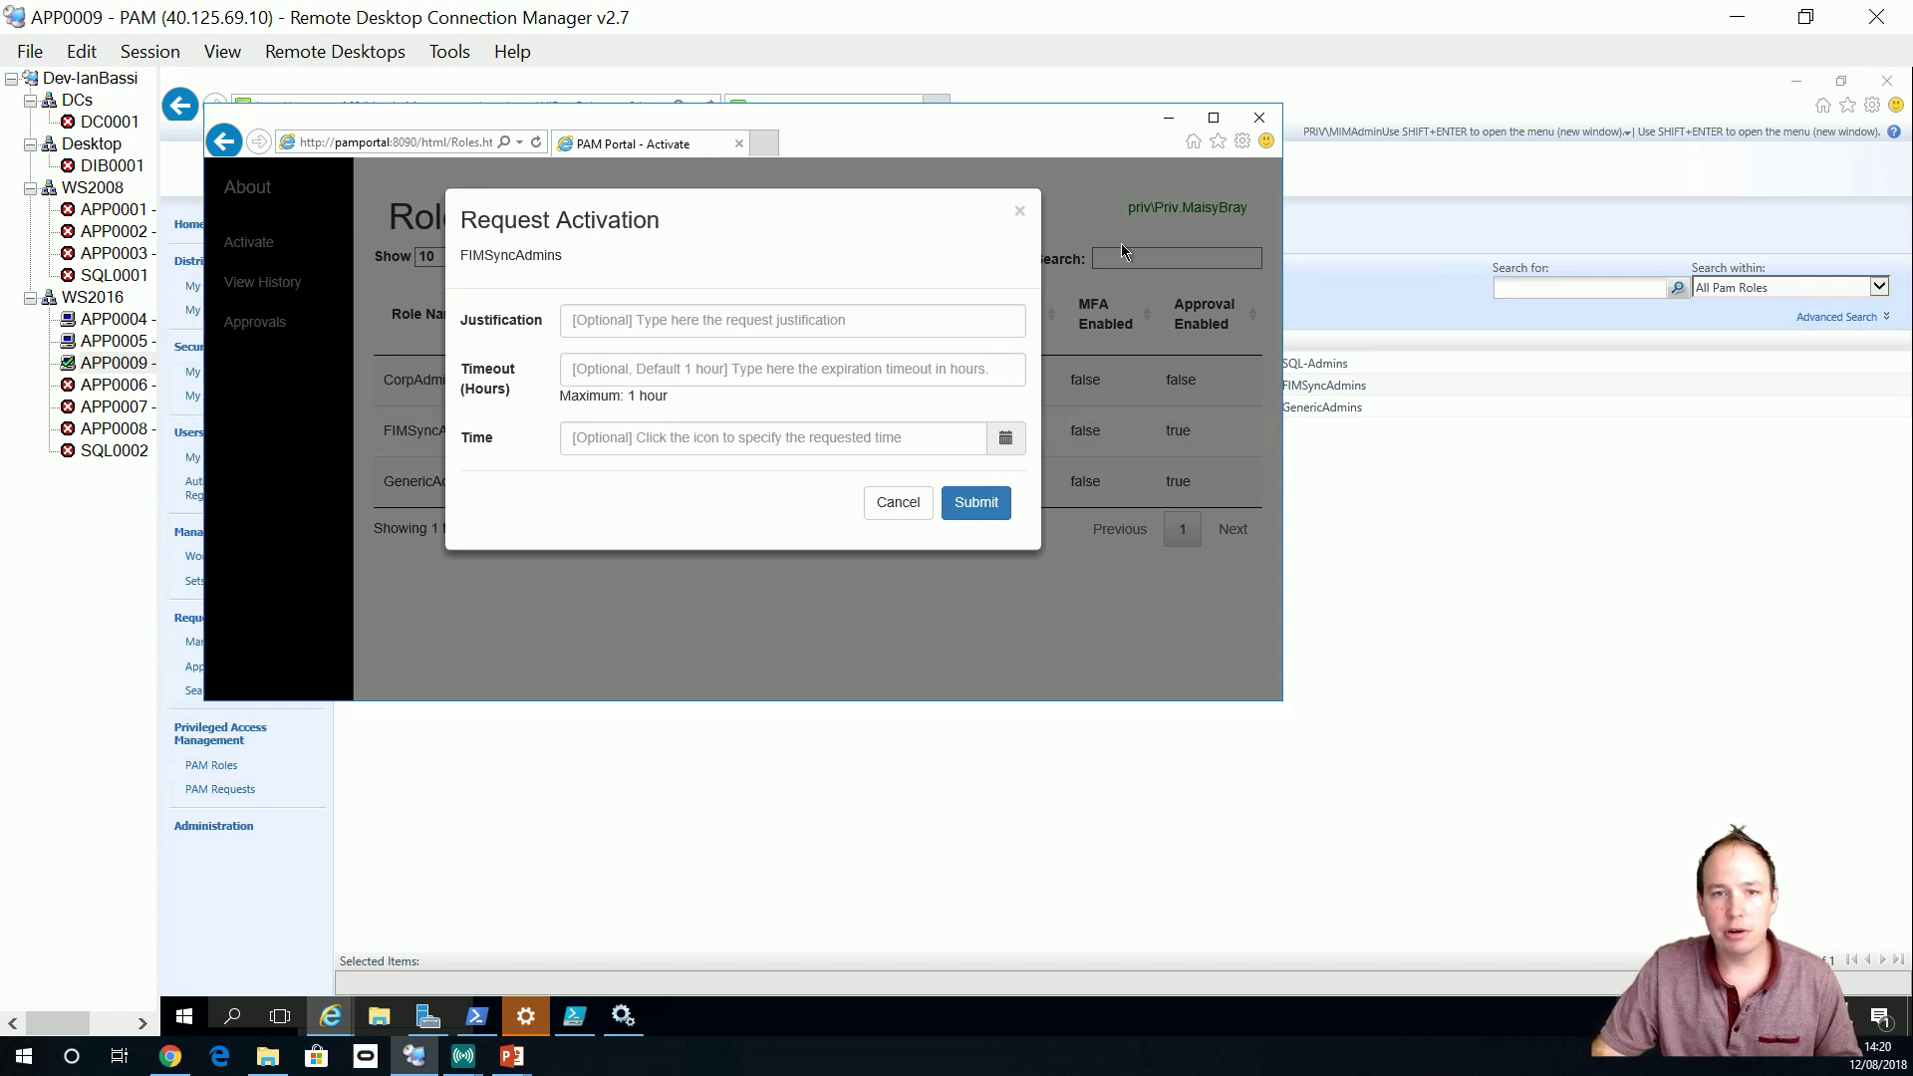
click(986, 504)
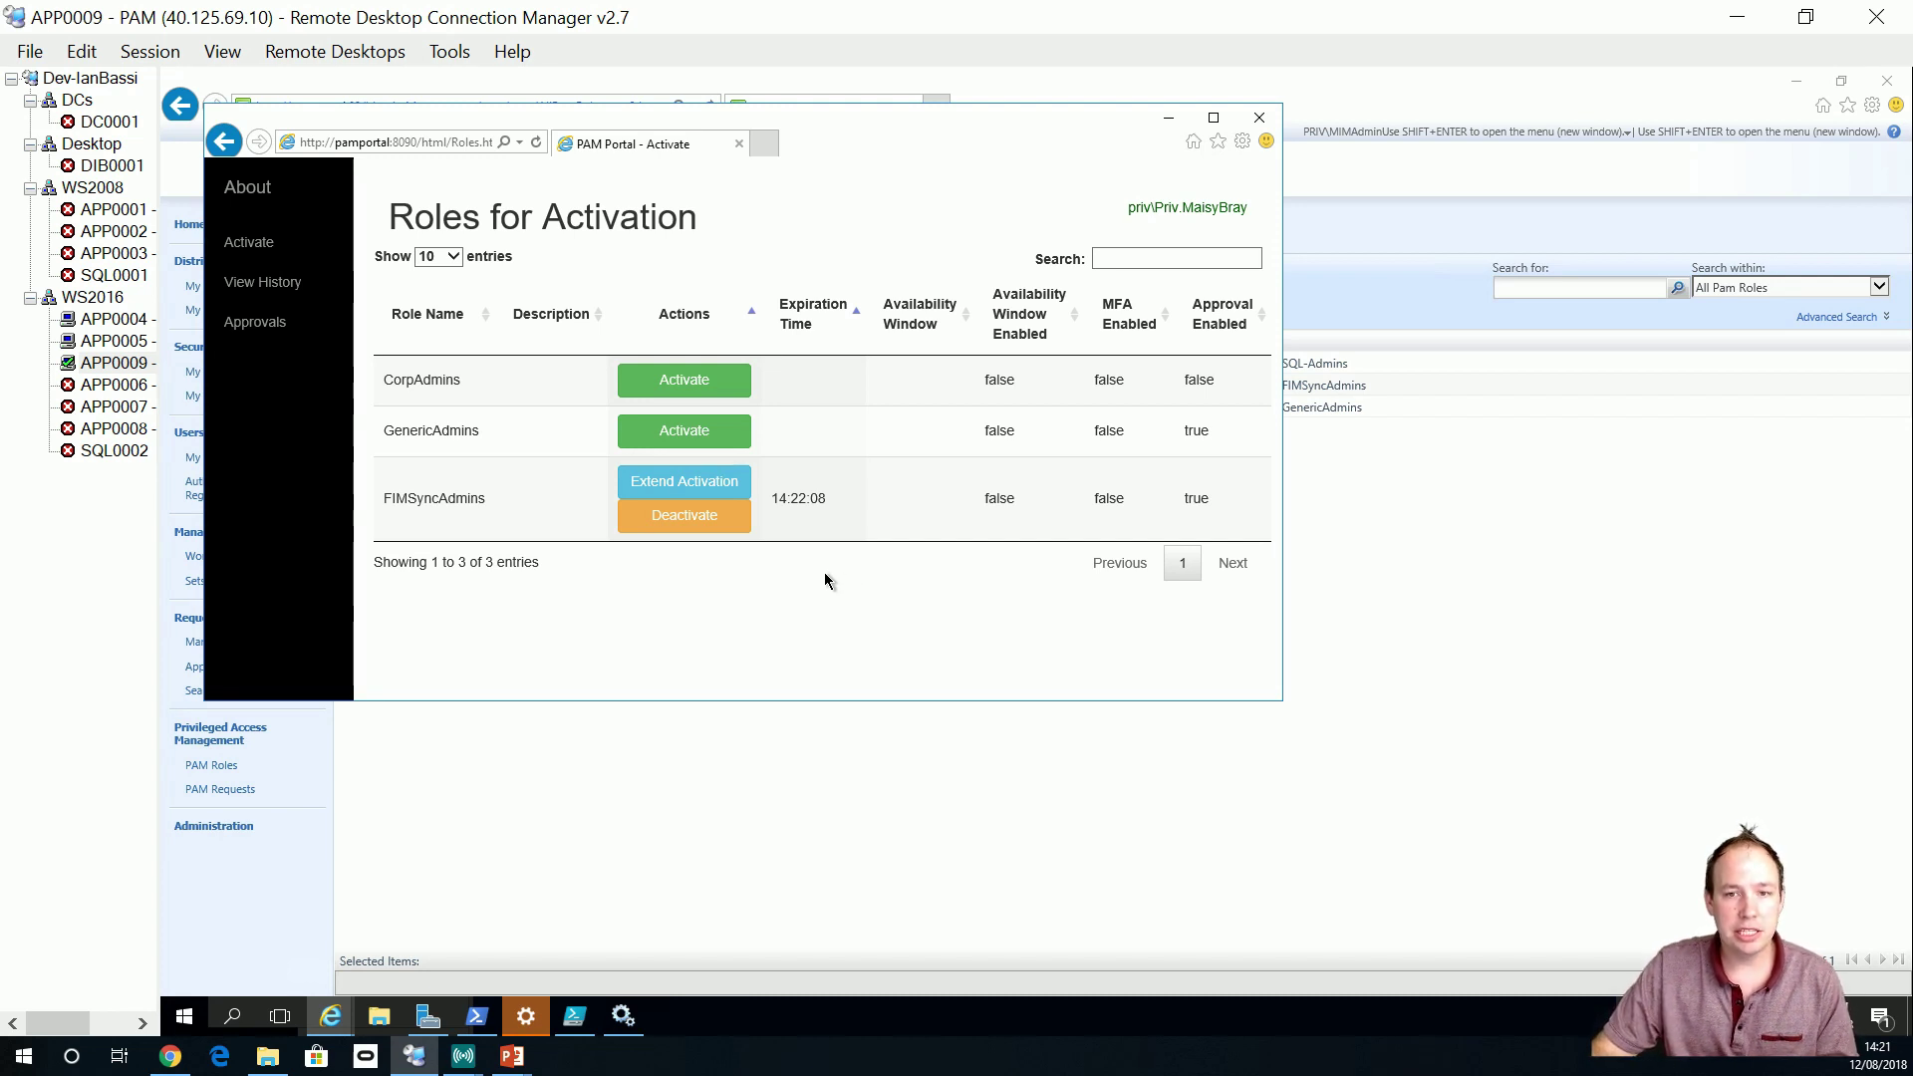
click(692, 432)
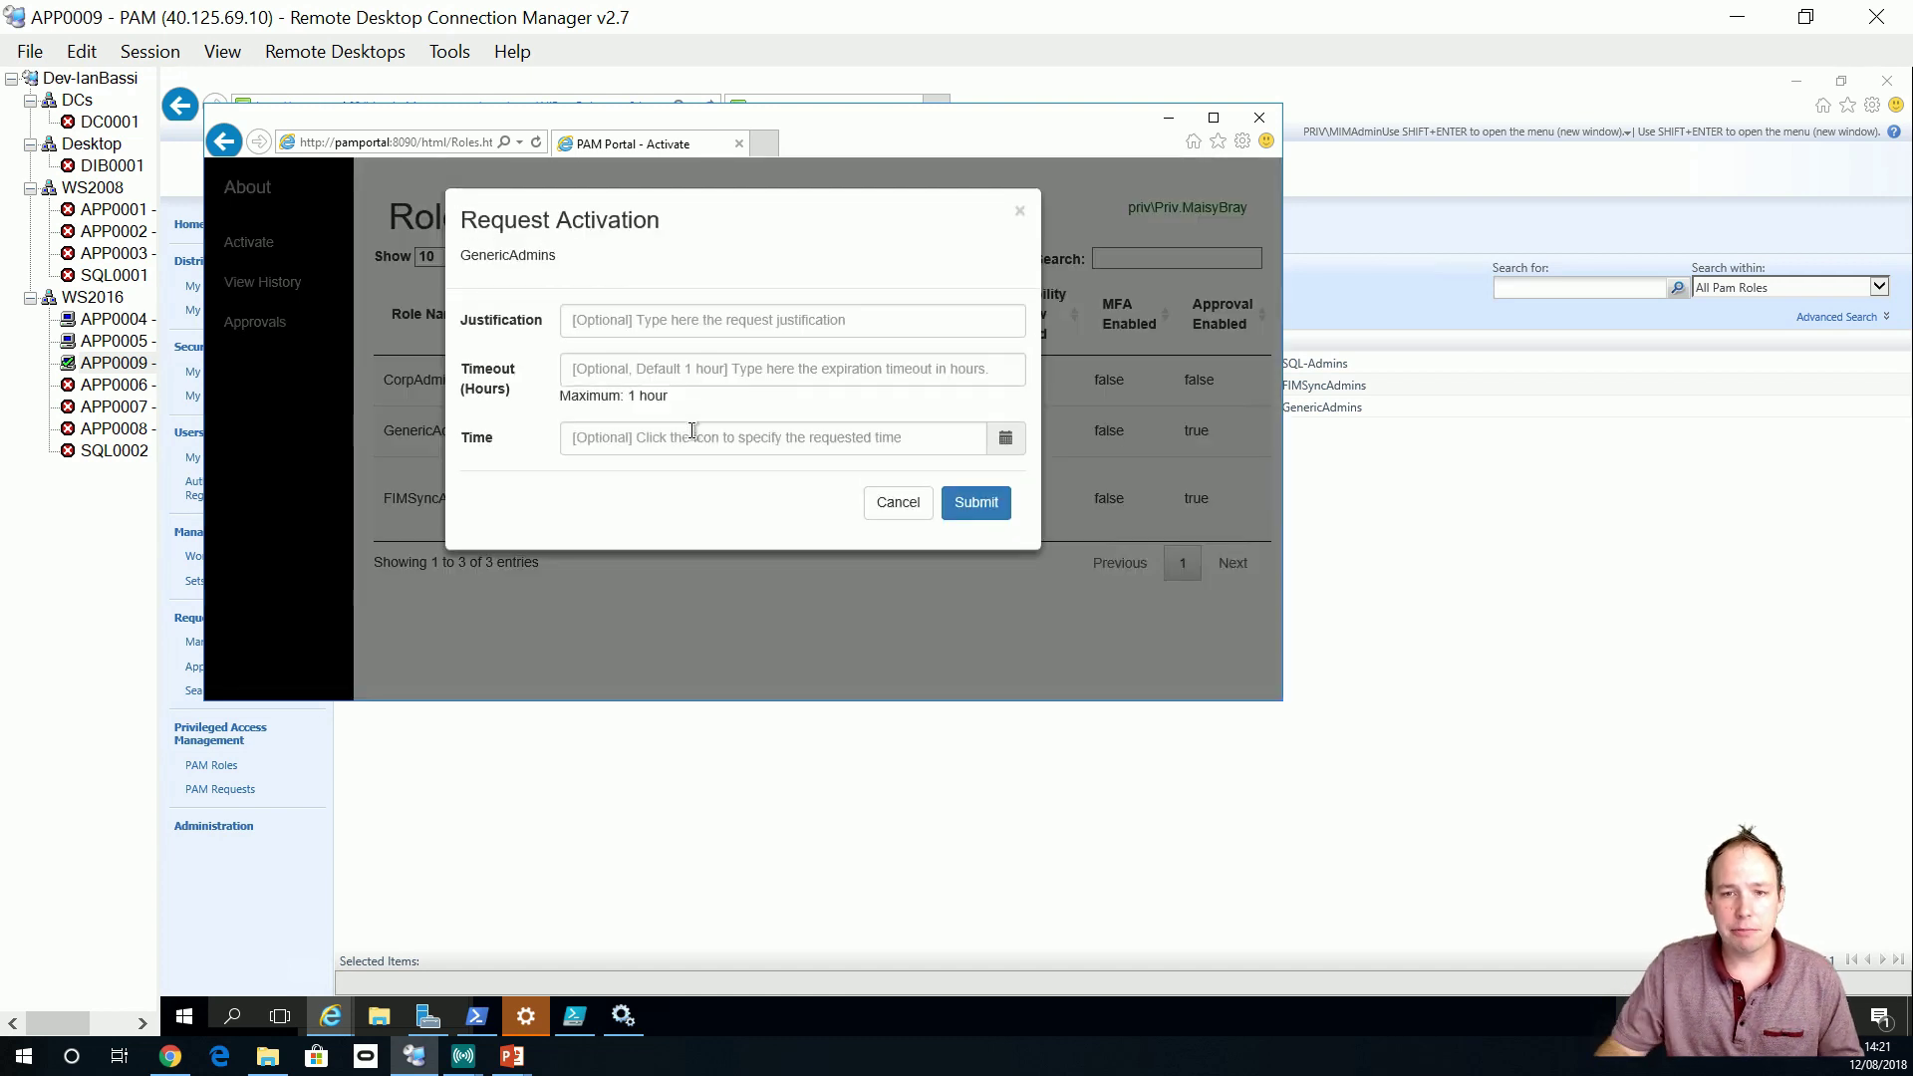
click(969, 505)
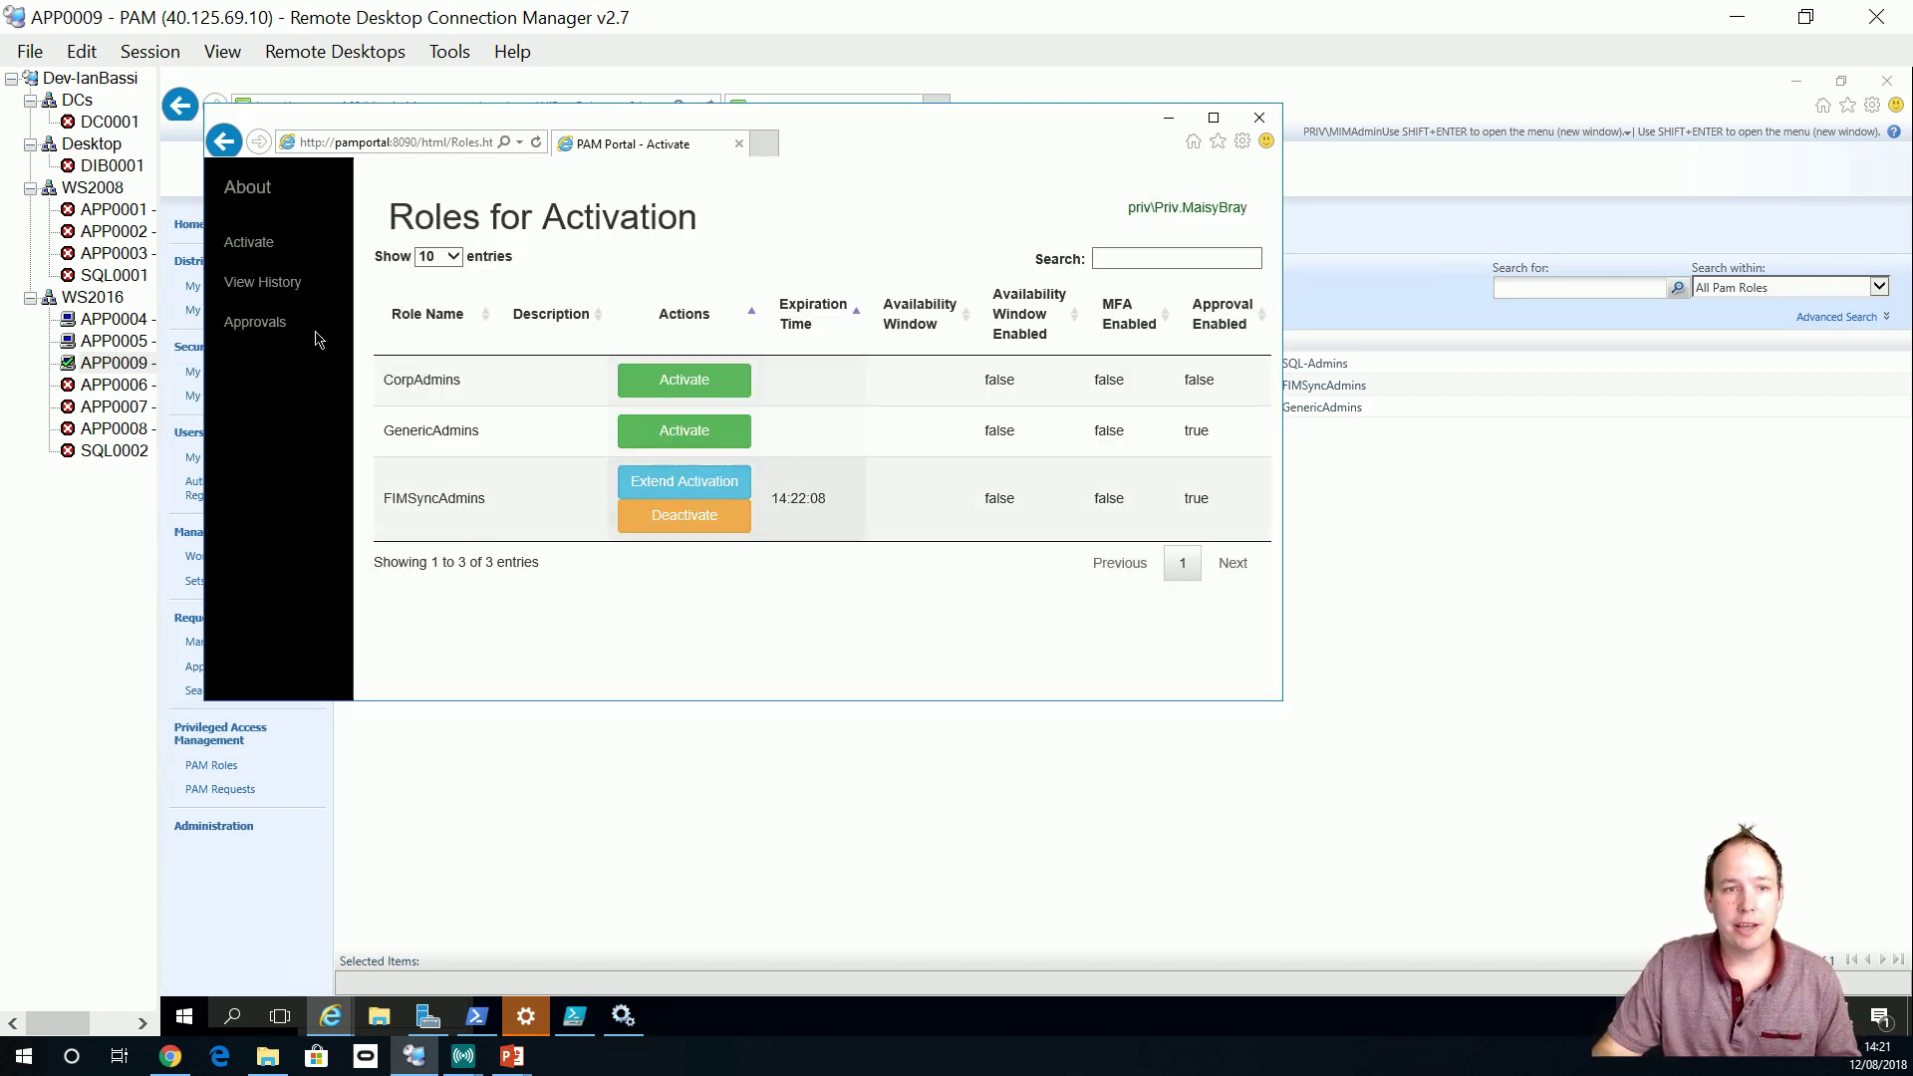
Check the status of both activation requests in the request history and open the approvals page.
click(538, 141)
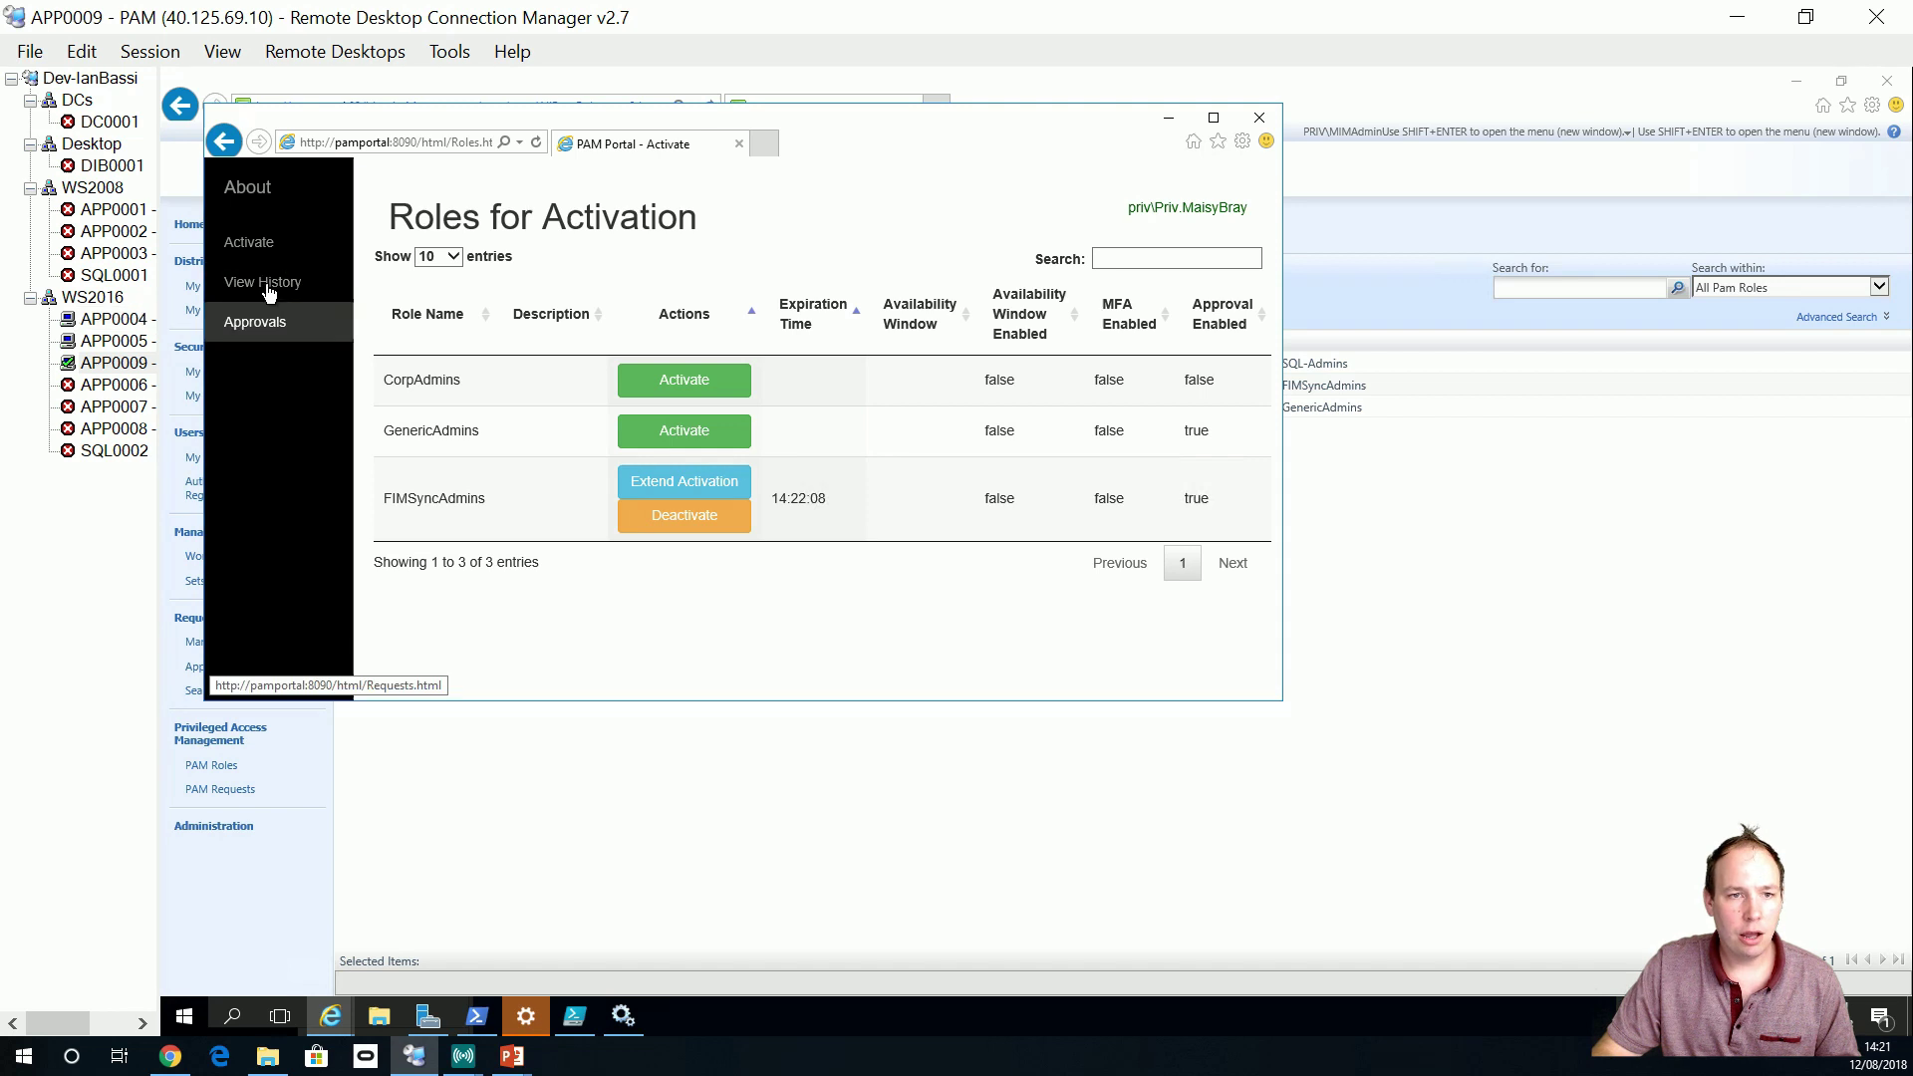
click(301, 287)
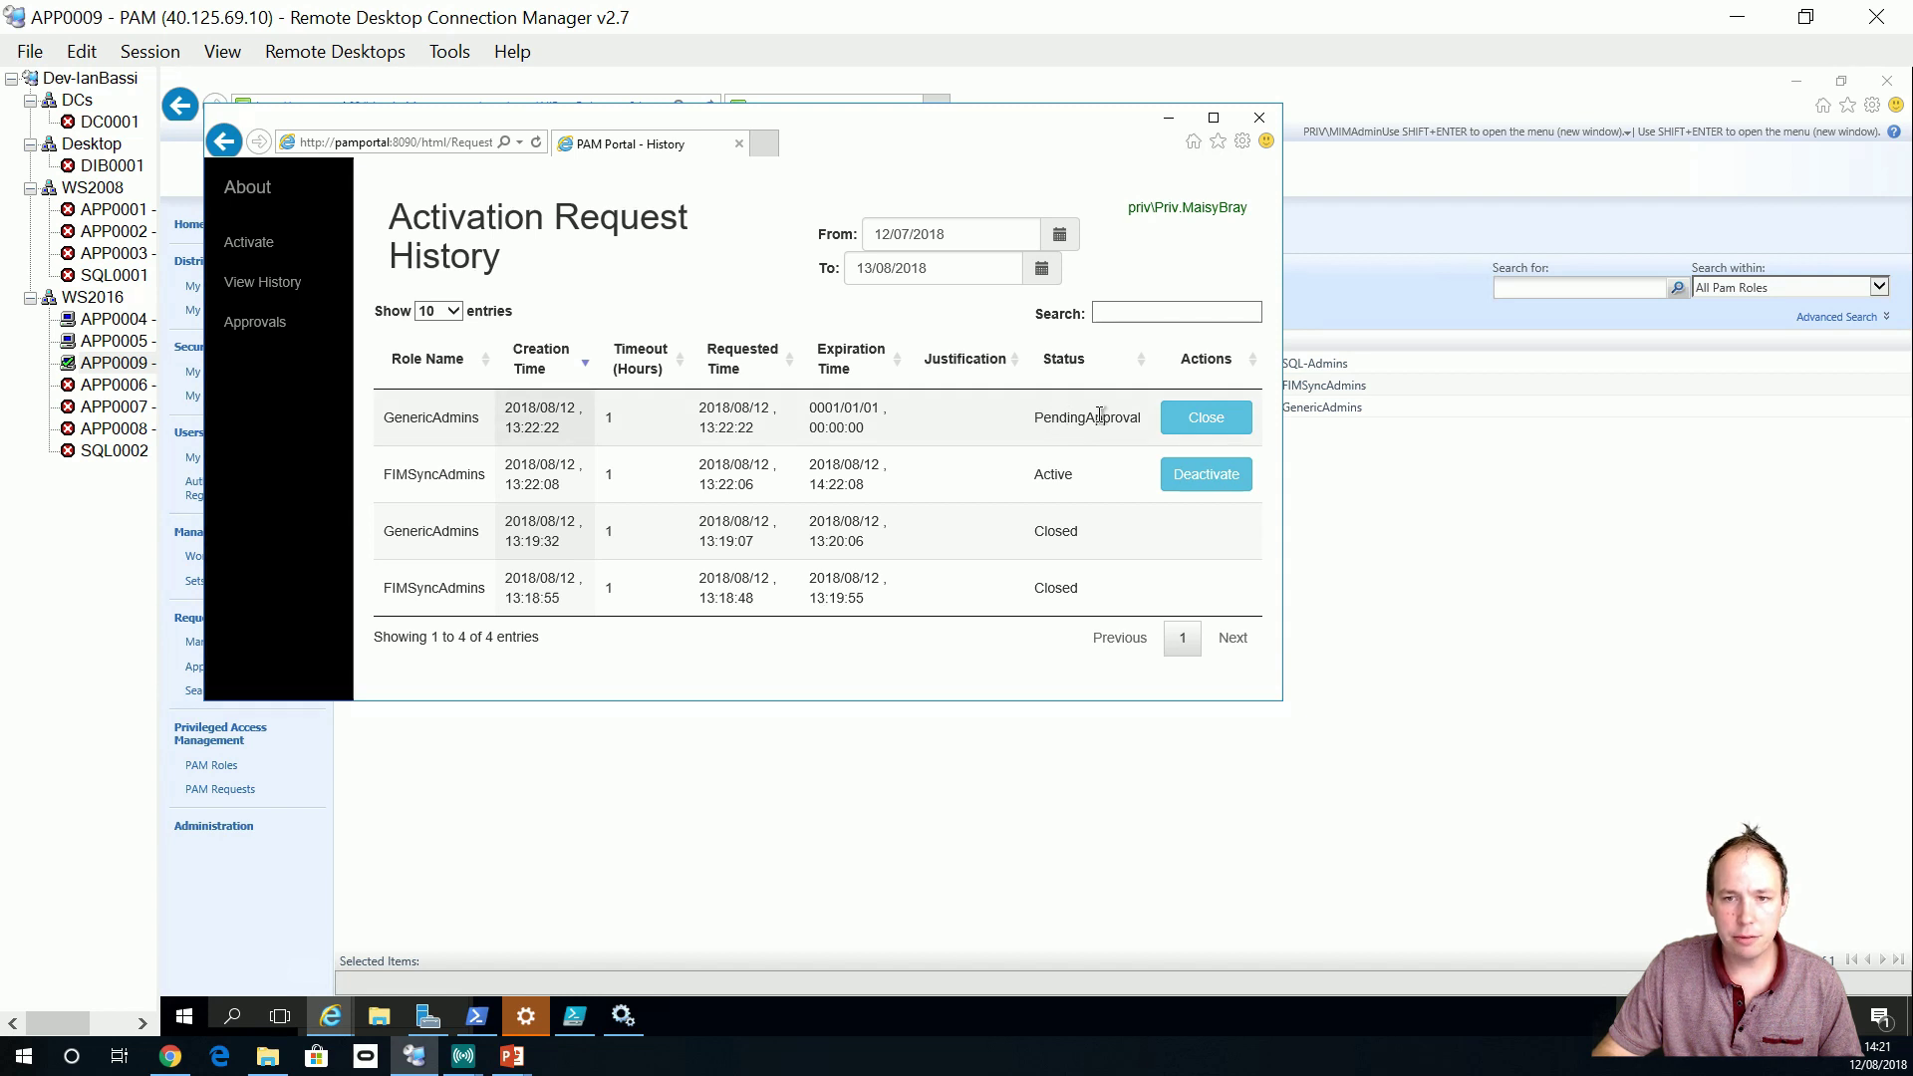
click(253, 324)
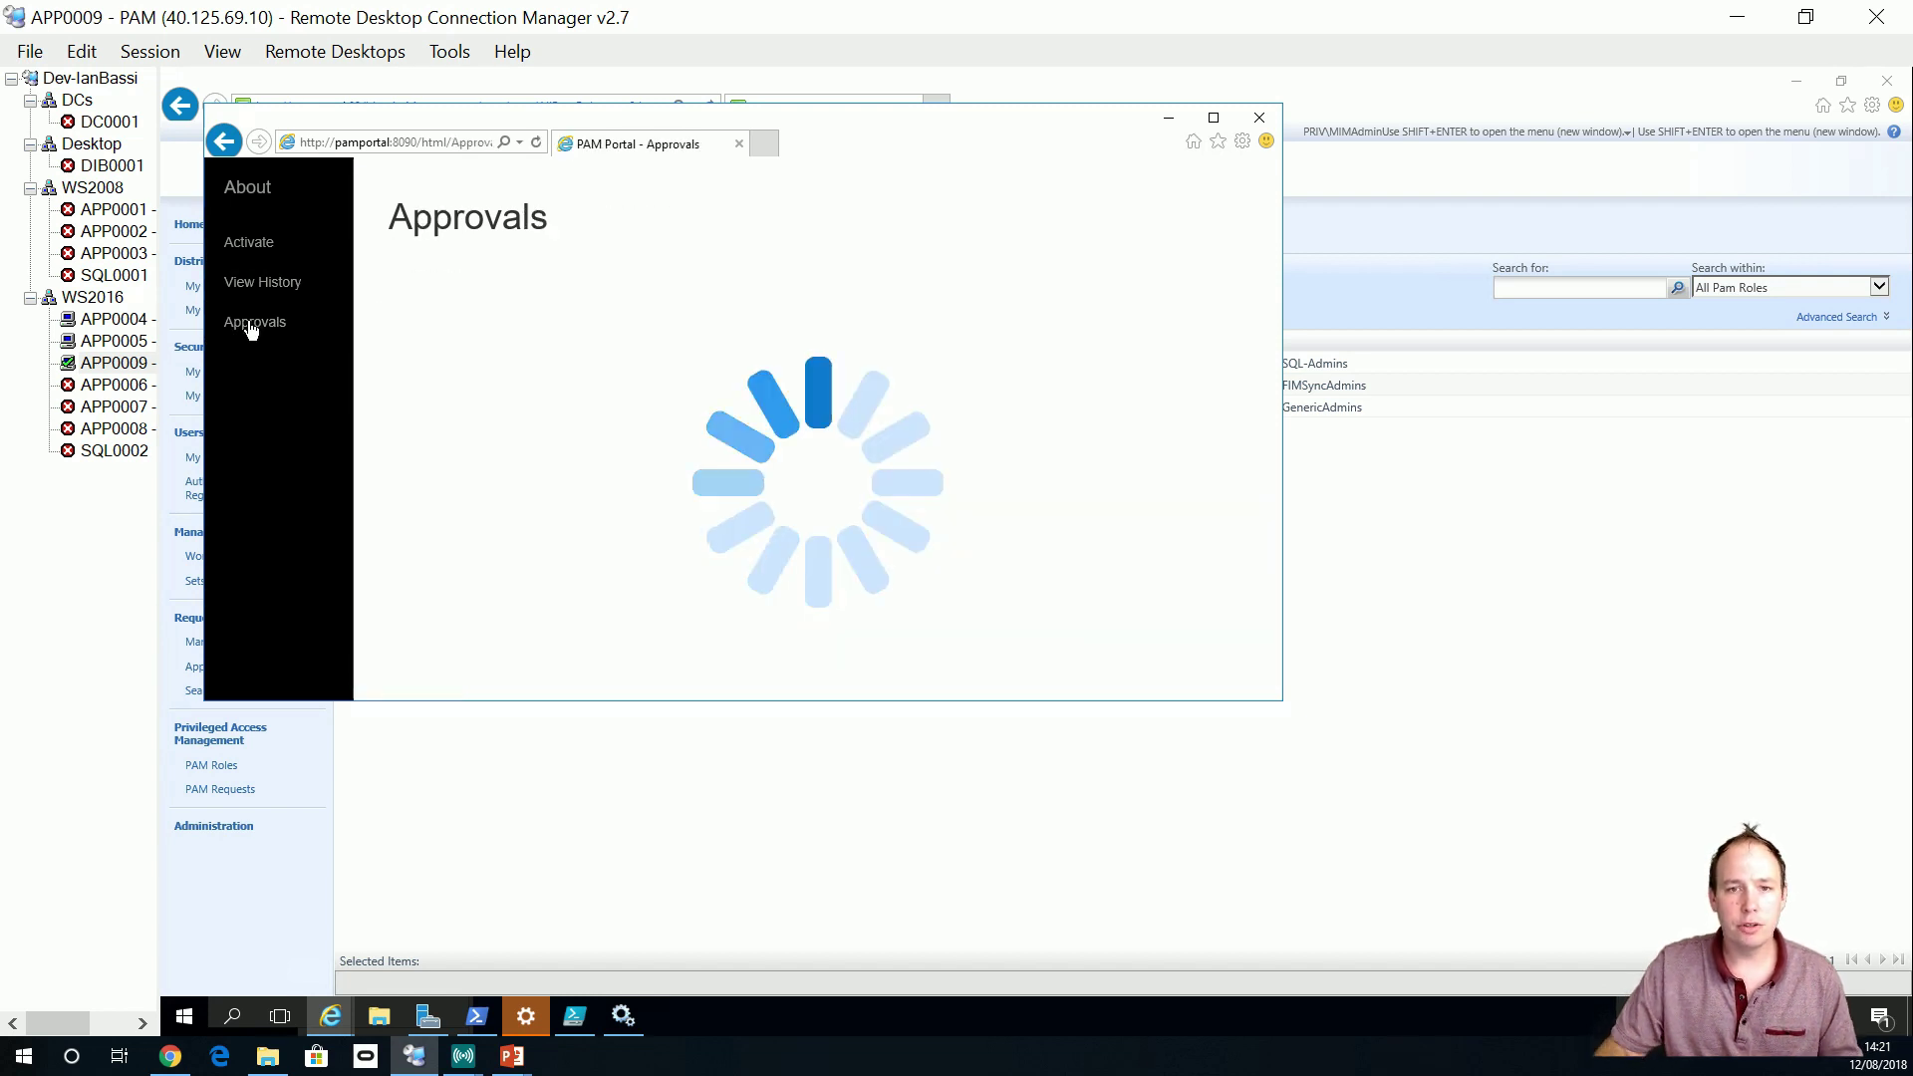